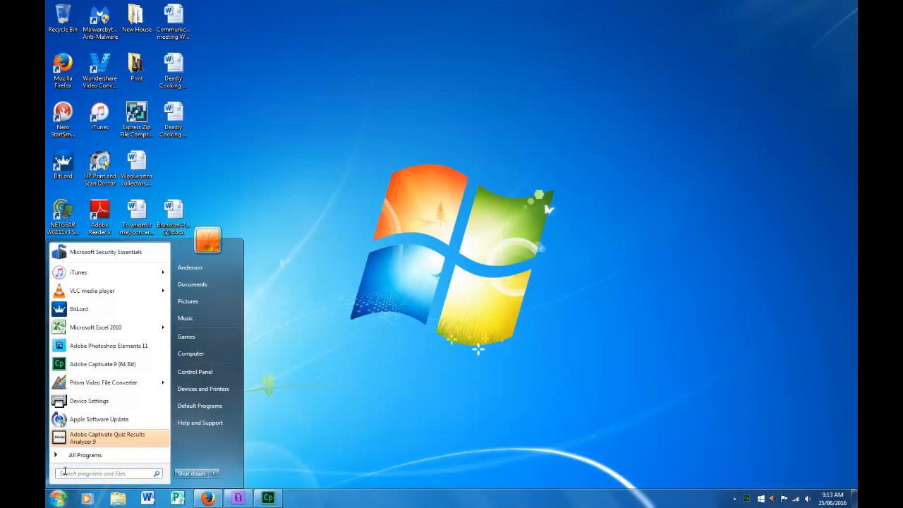
Step: Find and start Microsoft Publisher 2010 and create a Blank A4 (Portrait) publication
{"action": "type", "text": "pi"}
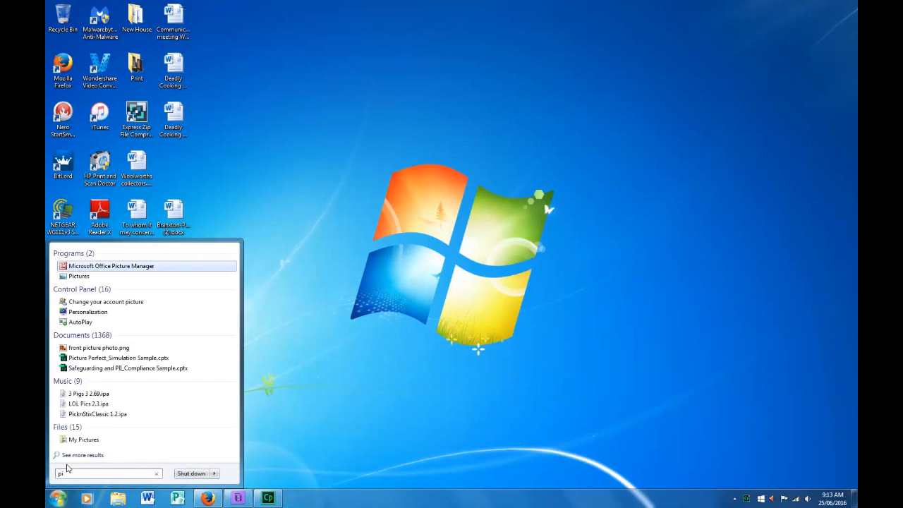
{"action": "type", "text": "ubli"}
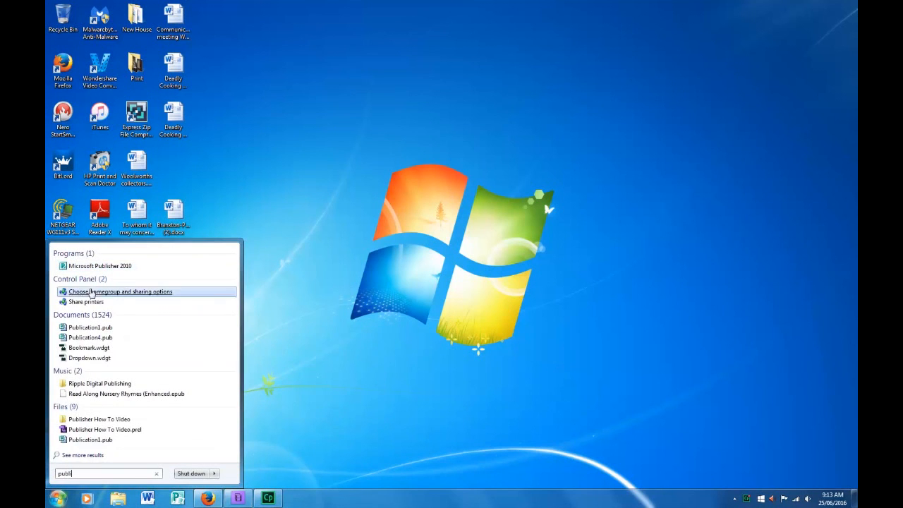
{"action": "left_click", "coordinate": [97, 266]}
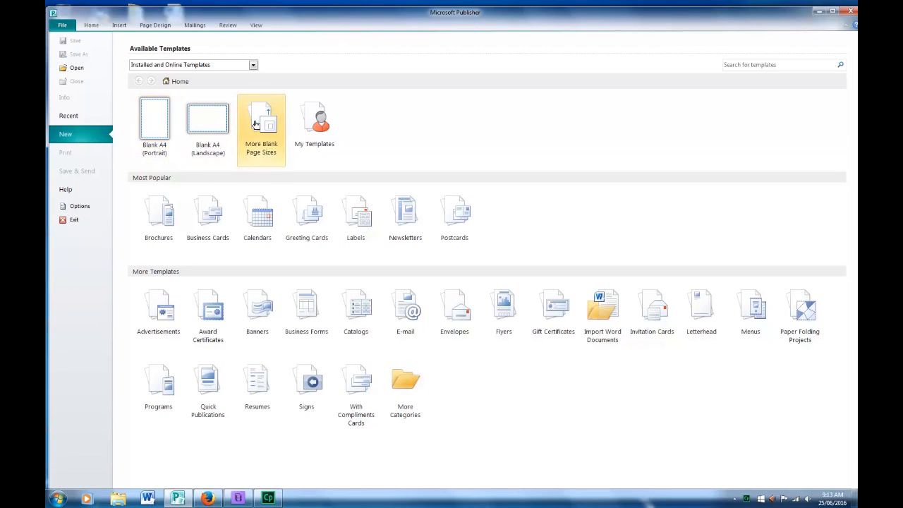
{"action": "double_click", "coordinate": [157, 123]}
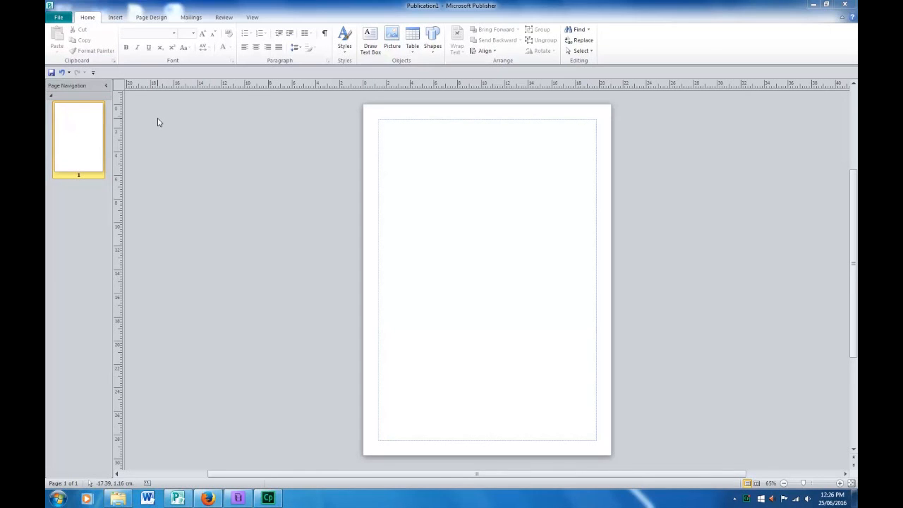
Step: Start a WordArt object in the first plain style and enter "Seals" as its text
{"action": "left_click", "coordinate": [115, 18]}
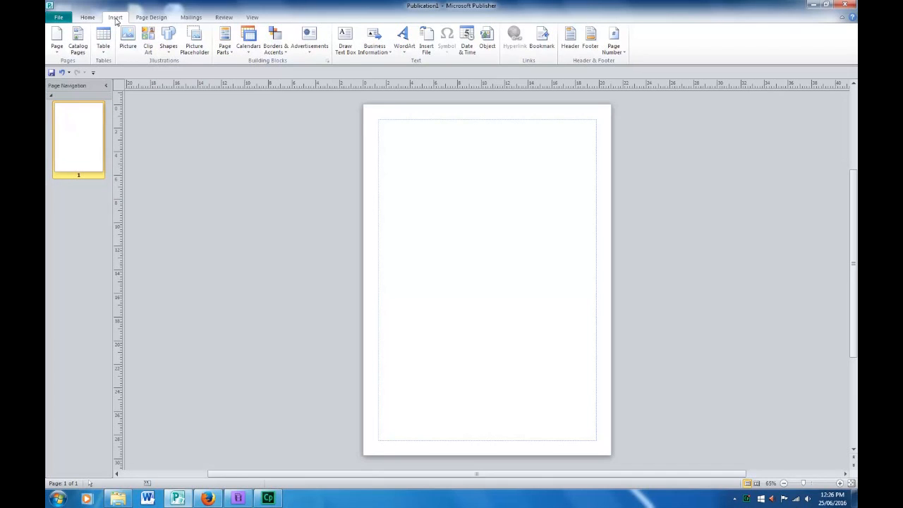
{"action": "left_click", "coordinate": [403, 42]}
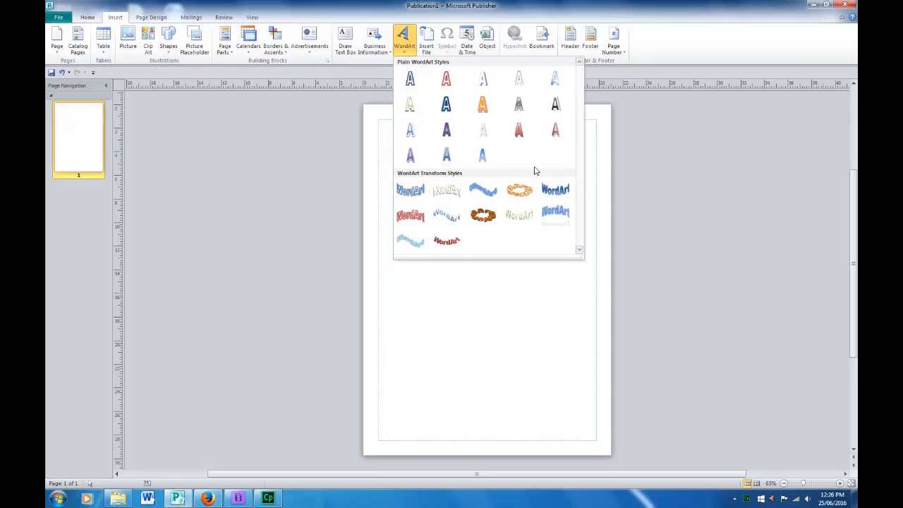
{"action": "left_click", "coordinate": [410, 81]}
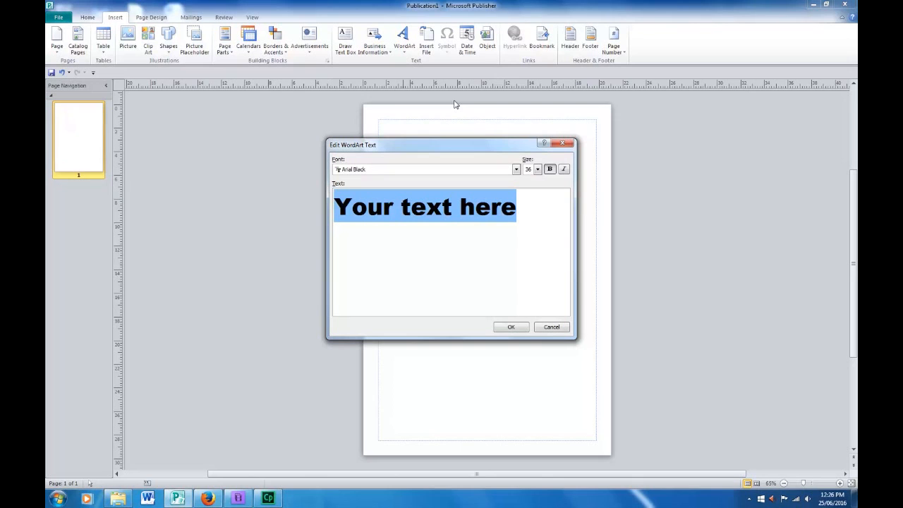
{"action": "type", "text": "Seals"}
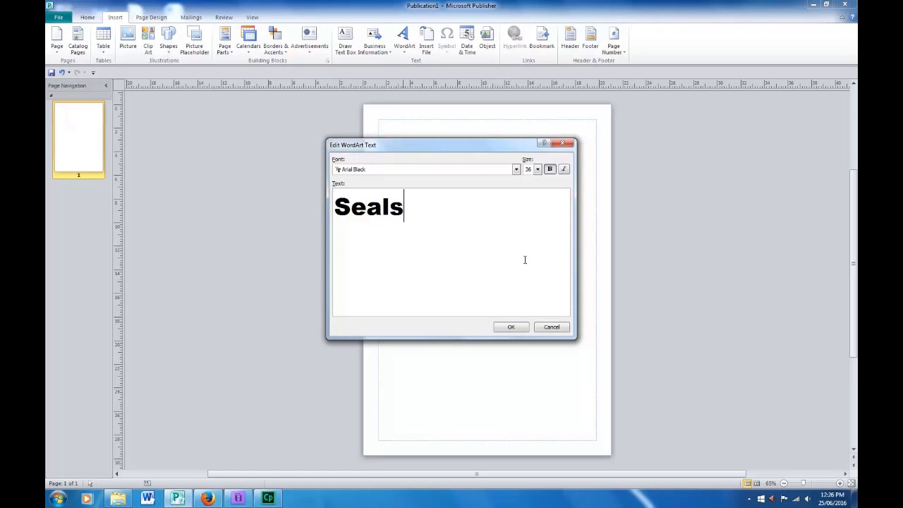
Step: Set the WordArt font to Blackadder ITC and place the title on the page
{"action": "left_click", "coordinate": [516, 170]}
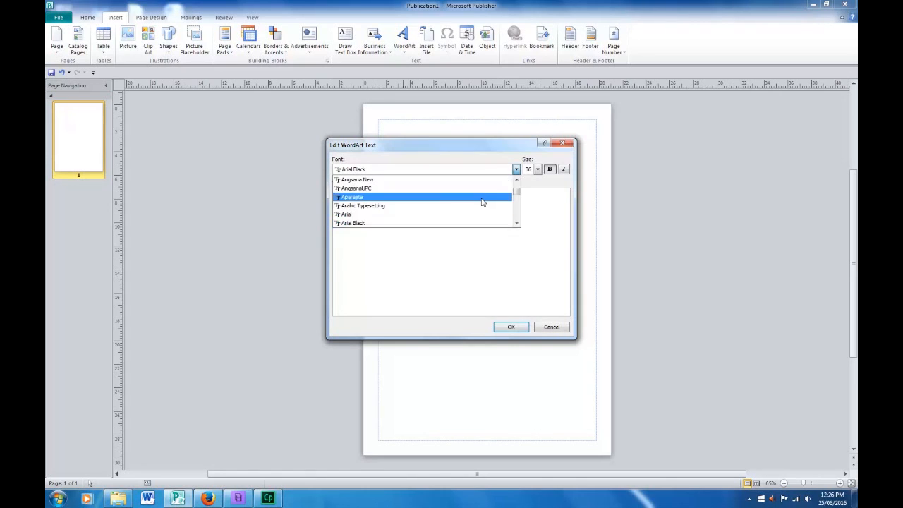
{"action": "scroll", "coordinate": [483, 202], "scroll_direction": "down", "scroll_amount": 2}
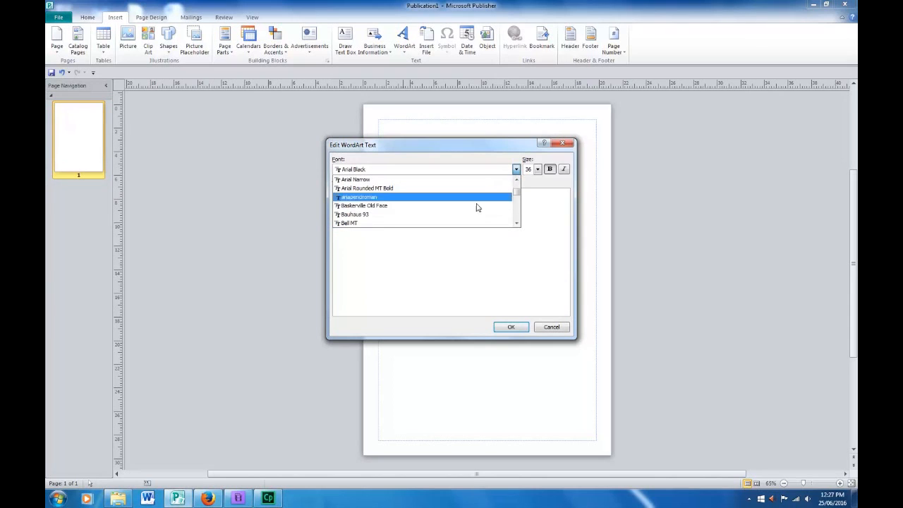
{"action": "scroll", "coordinate": [442, 214], "scroll_direction": "down", "scroll_amount": 1}
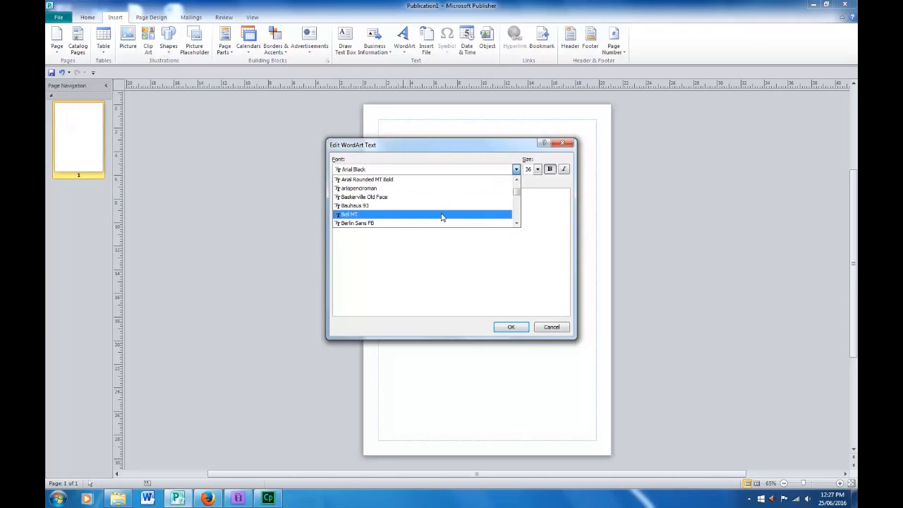
{"action": "left_click", "coordinate": [442, 213]}
{"action": "left_click", "coordinate": [515, 169]}
{"action": "left_click", "coordinate": [460, 204]}
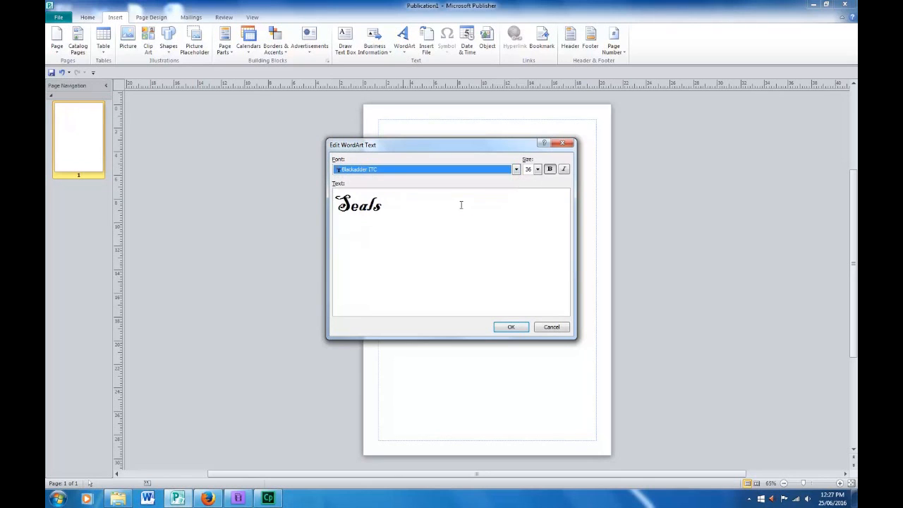
{"action": "left_click", "coordinate": [509, 328]}
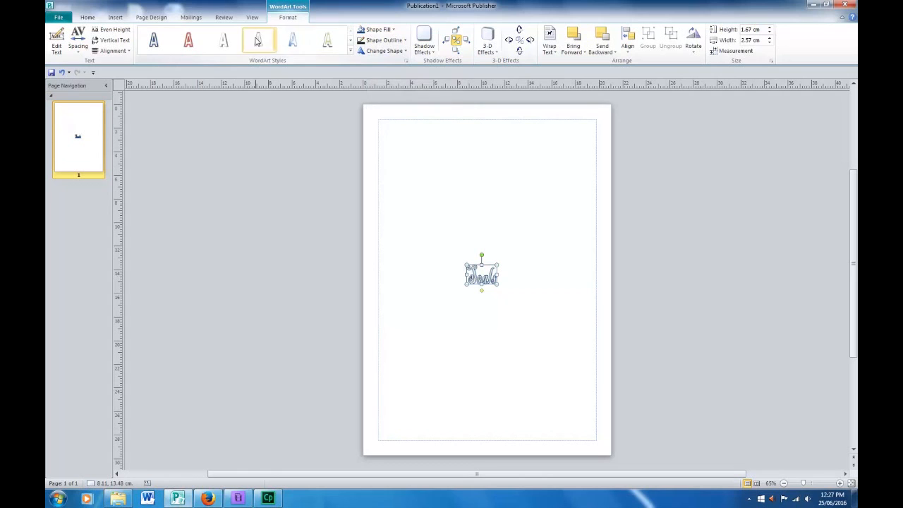
Step: Fill the Seals WordArt with dark blue and set its outline to Main (Black), Lighter 5%
{"action": "left_click", "coordinate": [393, 30]}
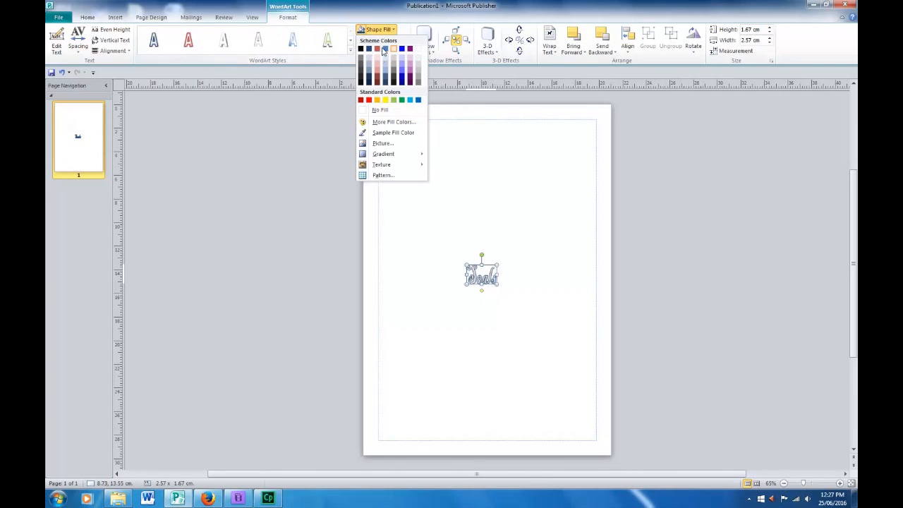
{"action": "left_click", "coordinate": [386, 84]}
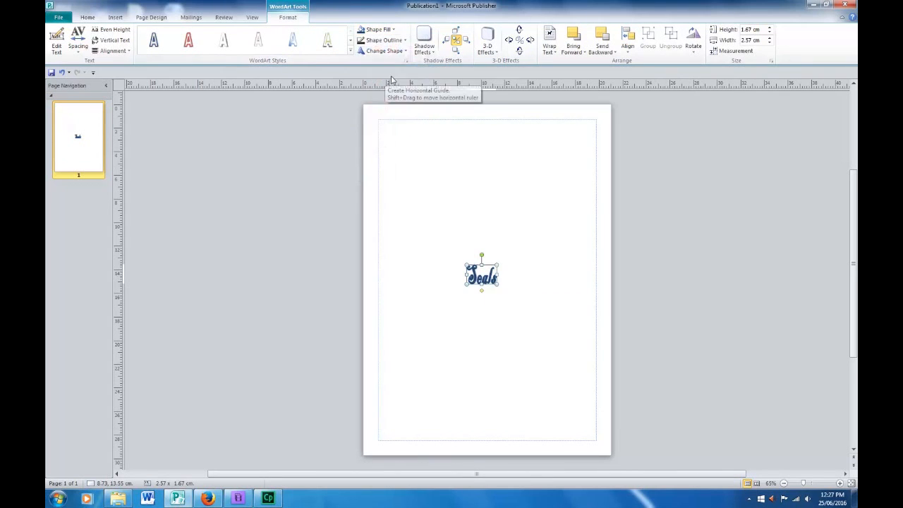
{"action": "left_click", "coordinate": [383, 40]}
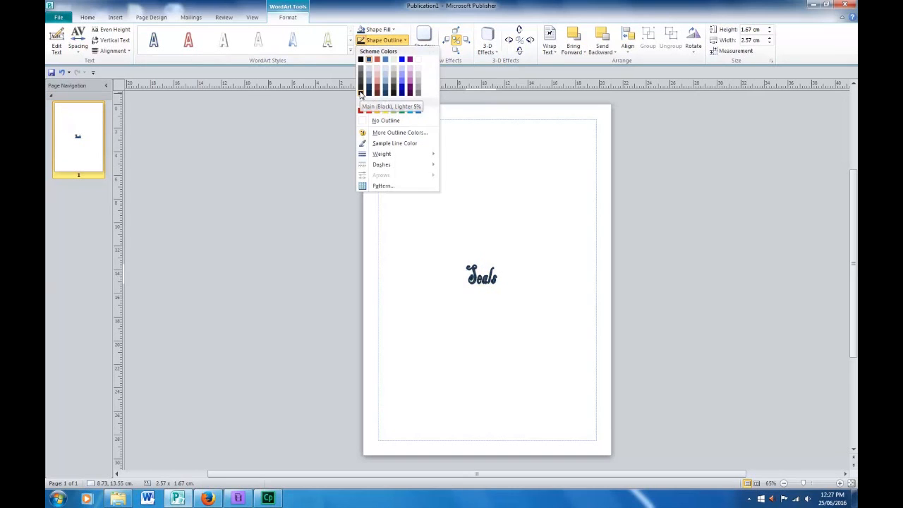
{"action": "left_click", "coordinate": [360, 92]}
Step: Apply the first Warp shape and a shadow effect to the Seals WordArt
{"action": "left_click", "coordinate": [402, 52]}
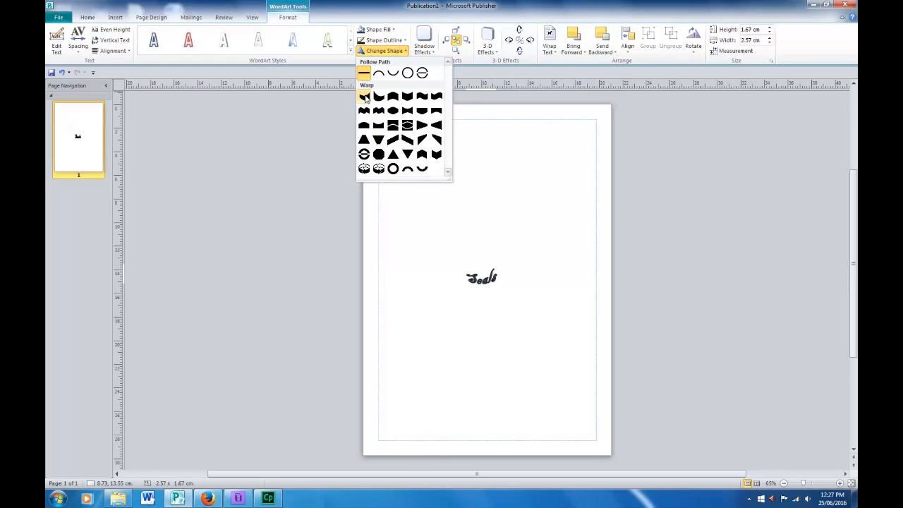
{"action": "left_click", "coordinate": [364, 97]}
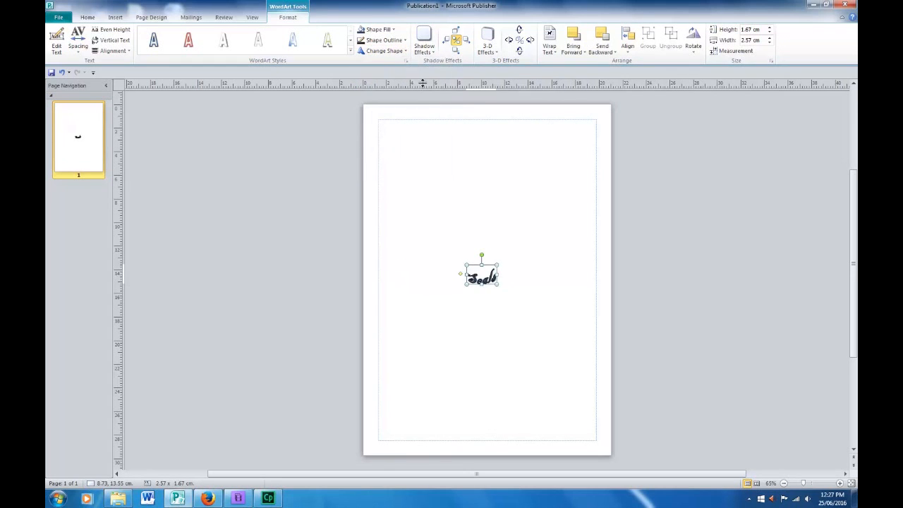
{"action": "left_click", "coordinate": [424, 44]}
{"action": "left_click", "coordinate": [432, 118]}
{"action": "left_click", "coordinate": [513, 259]}
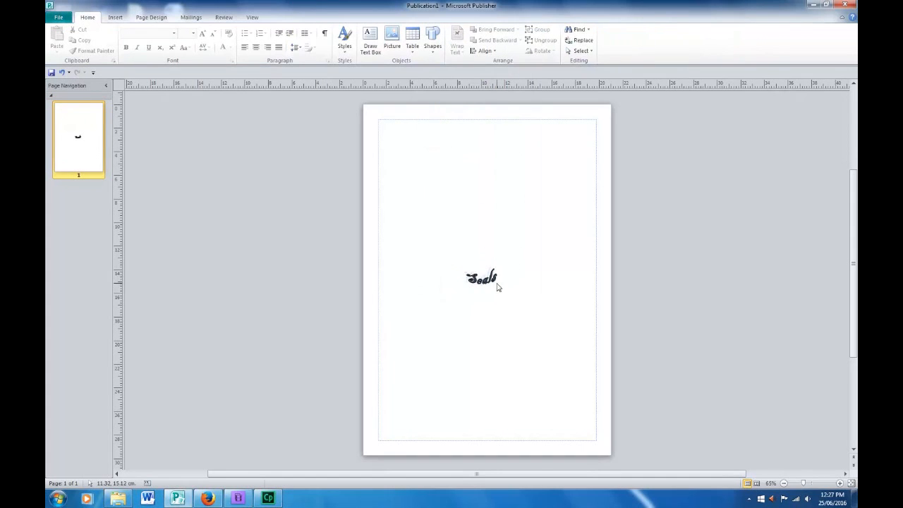
Step: Enlarge the Seals WordArt and move it to the top centre of the page as the title
{"action": "left_click", "coordinate": [492, 284]}
{"action": "left_click_drag", "start_coordinate": [496, 284], "coordinate": [552, 325]}
{"action": "left_click_drag", "start_coordinate": [517, 297], "coordinate": [485, 164]}
{"action": "left_click", "coordinate": [528, 219]}
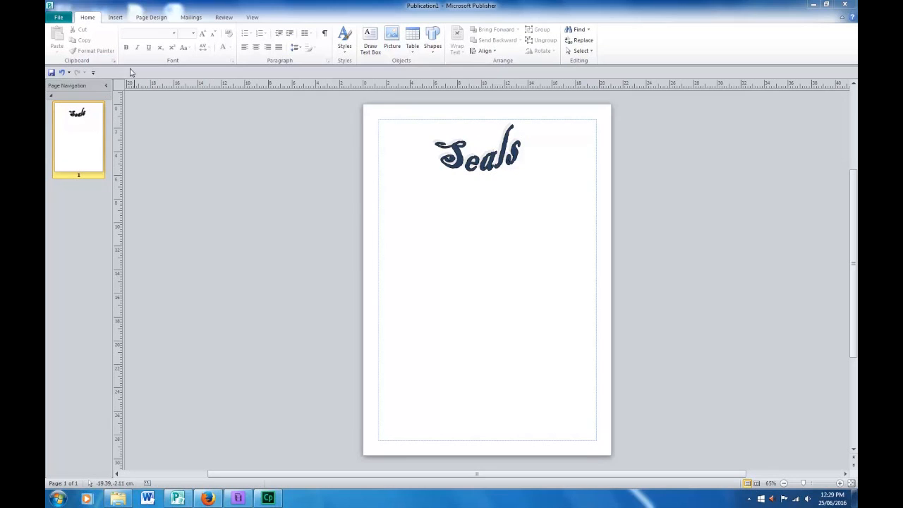
Step: Insert the picture Seal.jpg from the Desktop and shrink it proportionally to about 12 cm wide
{"action": "left_click", "coordinate": [115, 18]}
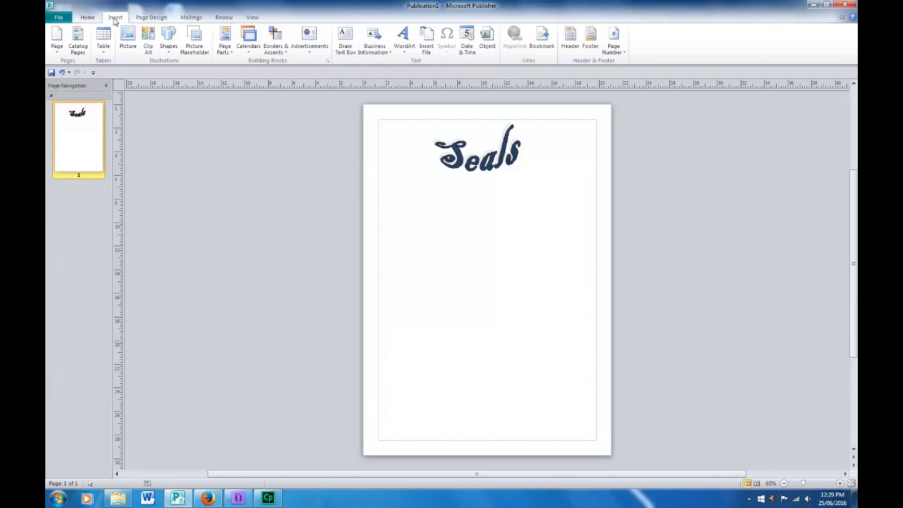
{"action": "left_click", "coordinate": [128, 41]}
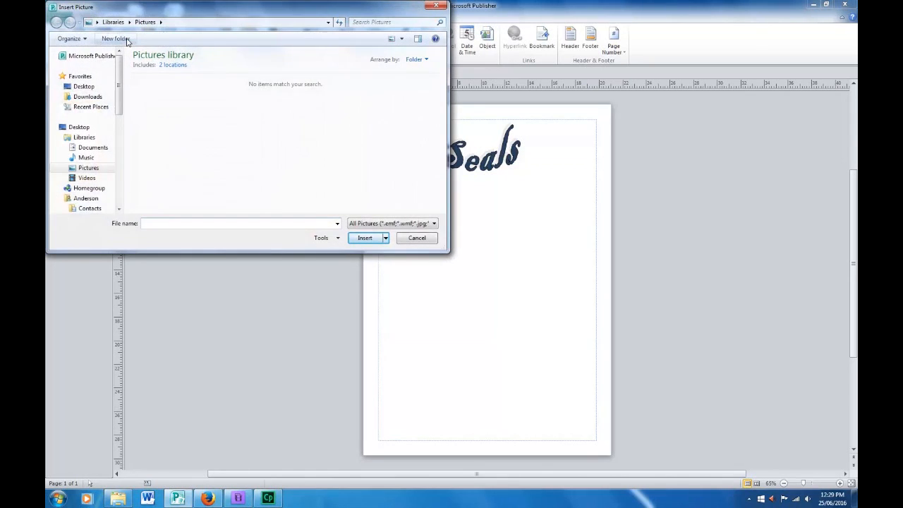
{"action": "left_click", "coordinate": [83, 87]}
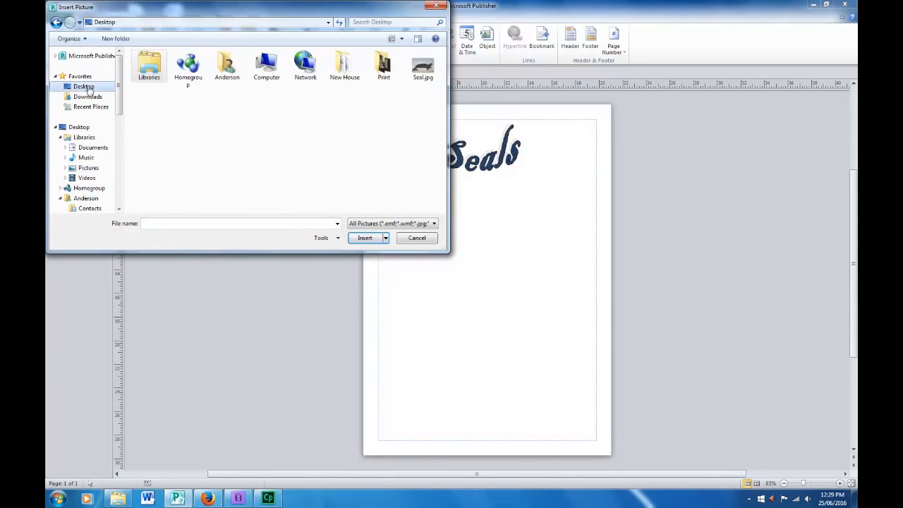
{"action": "left_click", "coordinate": [423, 71]}
{"action": "double_click", "coordinate": [424, 79]}
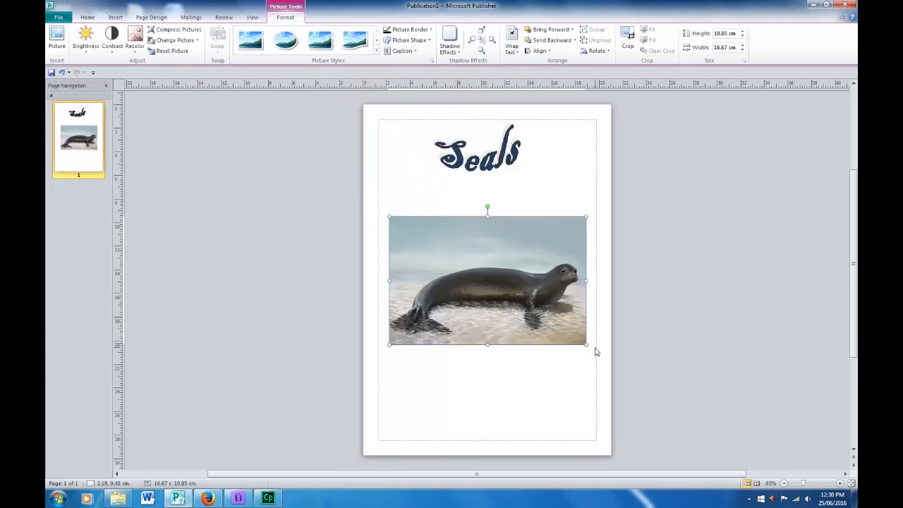
{"action": "left_click_drag", "start_coordinate": [586, 343], "coordinate": [531, 309]}
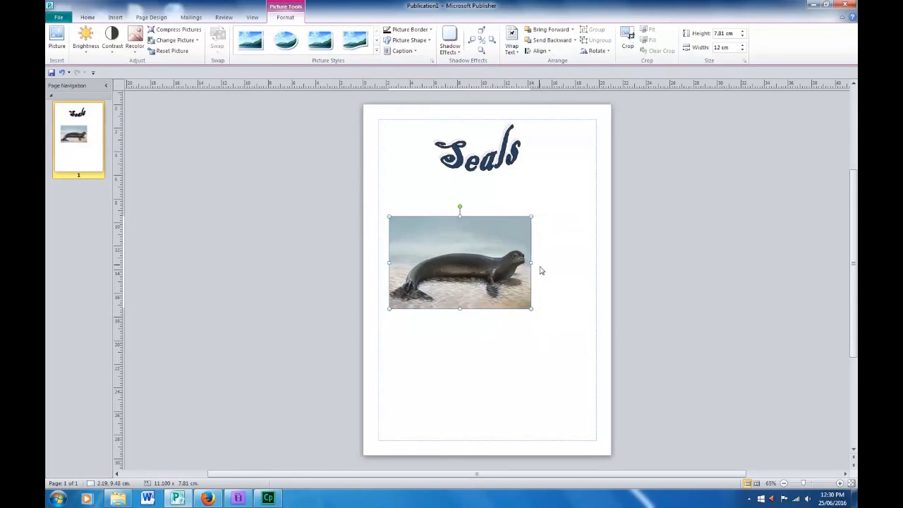
Step: Try stretching the seal picture out of proportion in width and height, and undo both resizes
{"action": "left_click_drag", "start_coordinate": [531, 263], "coordinate": [609, 262]}
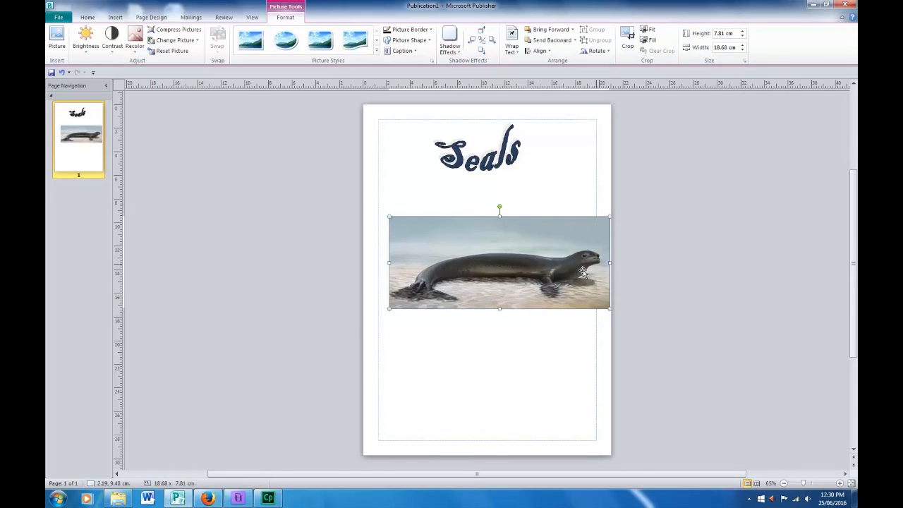
{"action": "left_click_drag", "start_coordinate": [499, 309], "coordinate": [529, 469]}
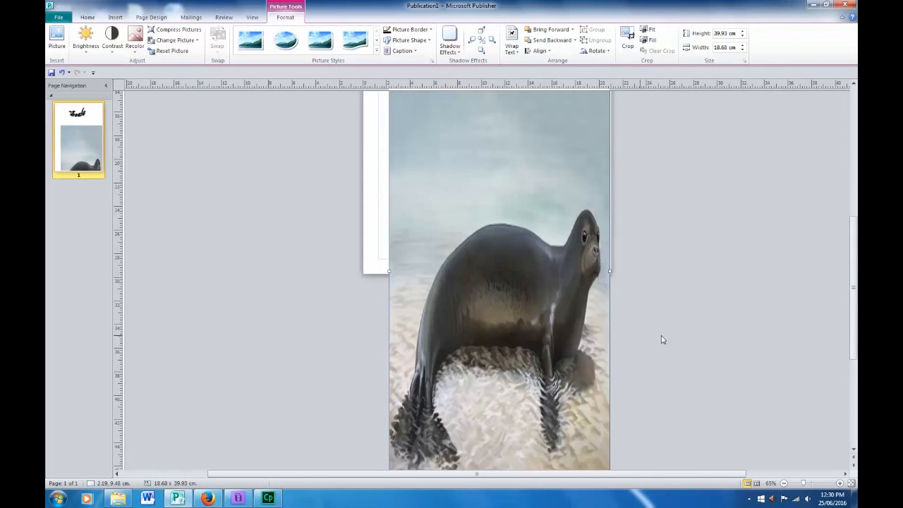
{"action": "left_click", "coordinate": [62, 72]}
{"action": "left_click", "coordinate": [61, 72]}
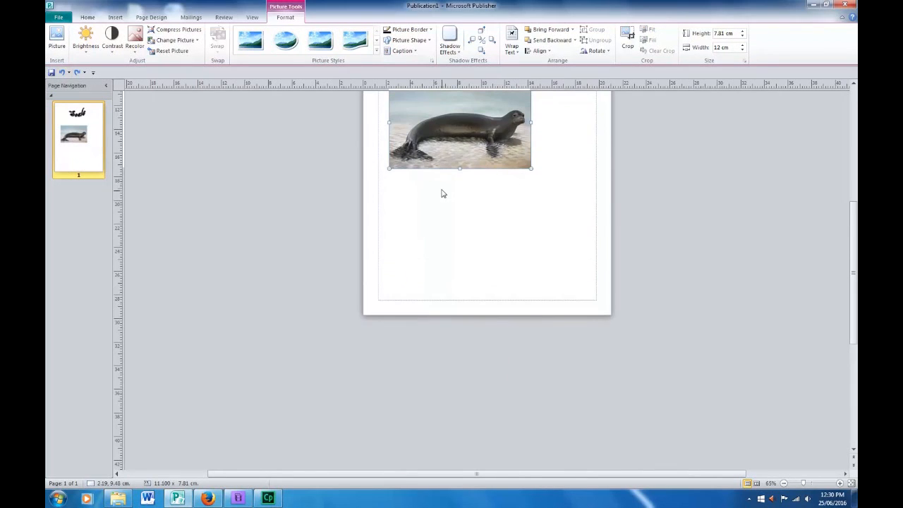
Step: Move the seal picture to the horizontal centre of the page and deselect it
{"action": "scroll", "coordinate": [442, 193], "scroll_direction": "up", "scroll_amount": 2}
{"action": "left_click_drag", "start_coordinate": [461, 170], "coordinate": [489, 175]}
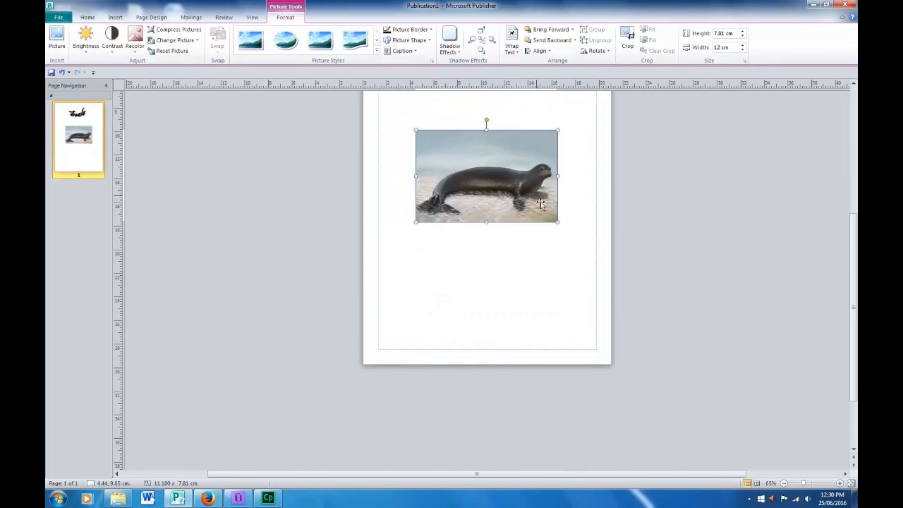
{"action": "left_click", "coordinate": [592, 224]}
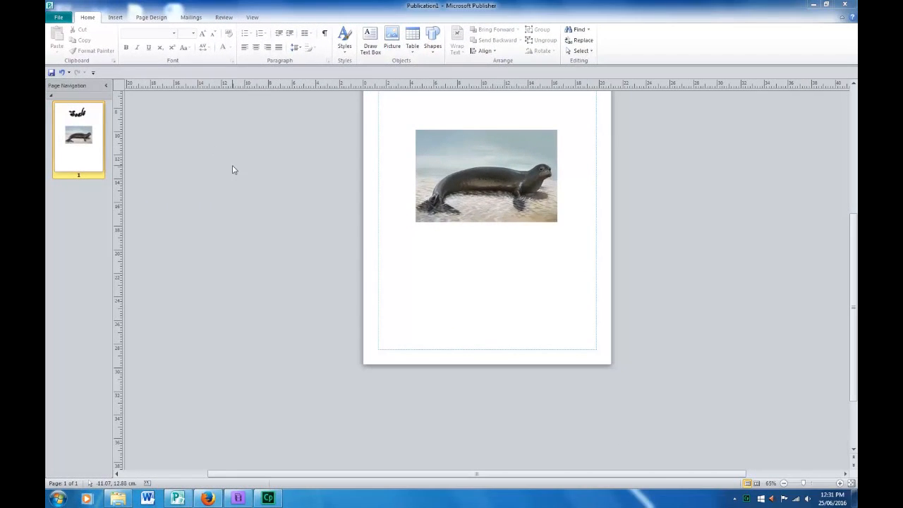
Step: Draw a text box about 7.7 by 3.8 cm below the title near the page's left margin, containing "Diet" and "Fish and Squid"
{"action": "scroll", "coordinate": [229, 171], "scroll_direction": "up", "scroll_amount": 2}
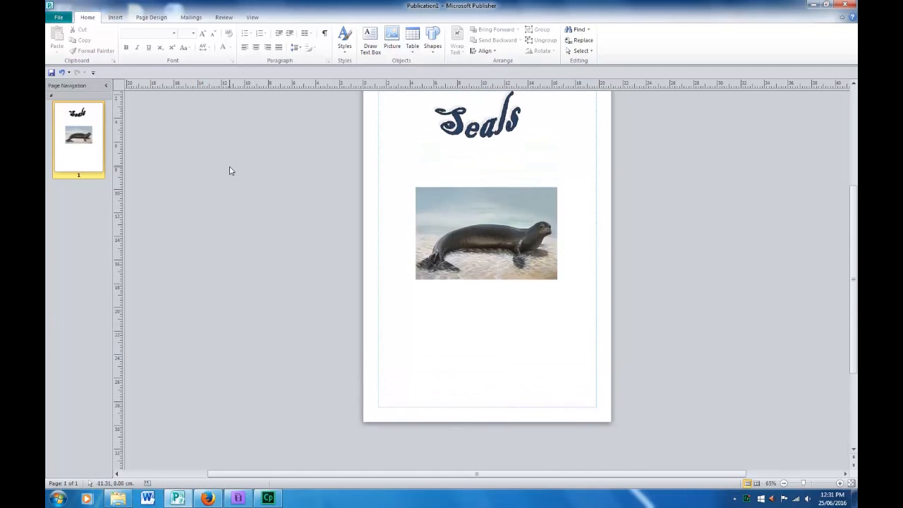
{"action": "scroll", "coordinate": [229, 171], "scroll_direction": "up", "scroll_amount": 1}
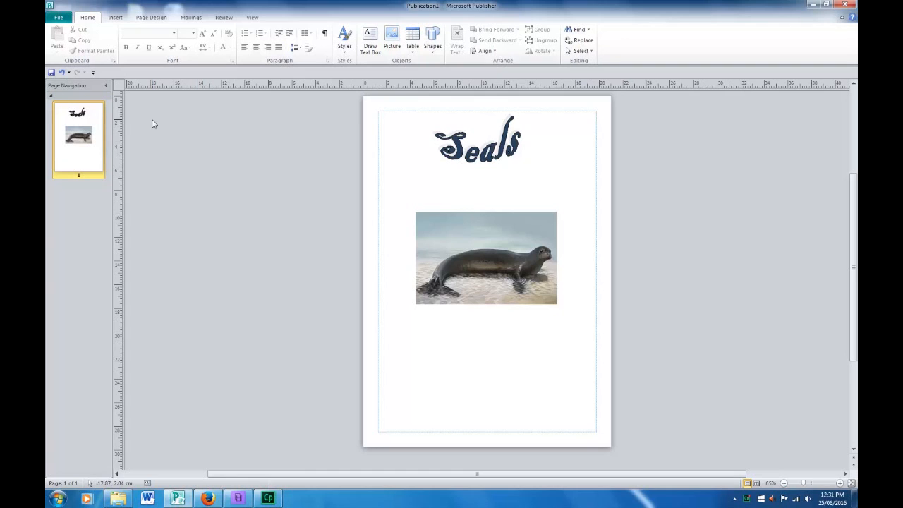
{"action": "left_click", "coordinate": [115, 17]}
{"action": "left_click", "coordinate": [343, 52]}
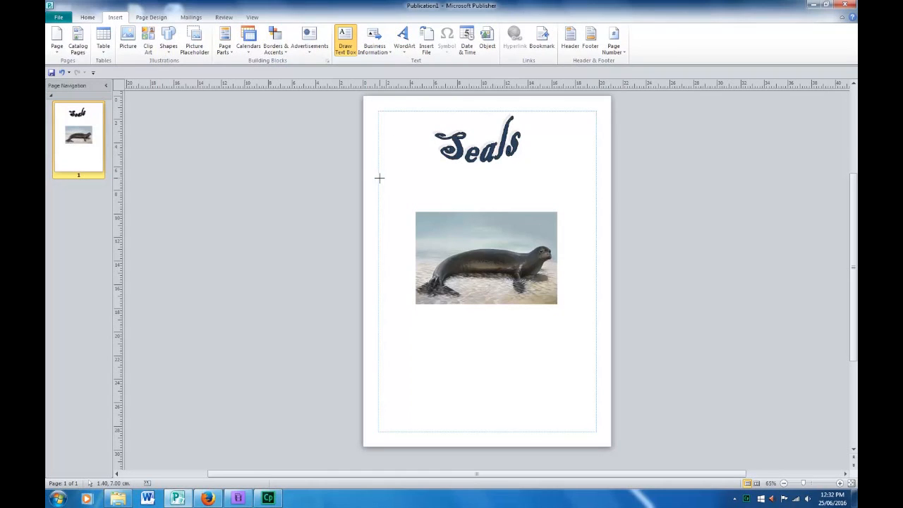
{"action": "left_click_drag", "start_coordinate": [378, 177], "coordinate": [471, 226]}
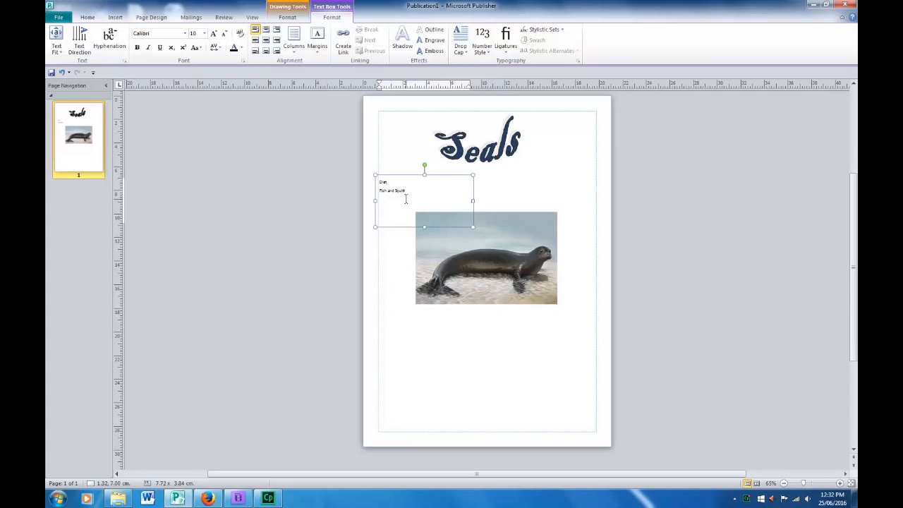
Step: Format both lines of text in the diet box in Bradley Hand ITC at size 16
{"action": "left_click_drag", "start_coordinate": [405, 191], "coordinate": [380, 180]}
{"action": "left_click", "coordinate": [88, 19]}
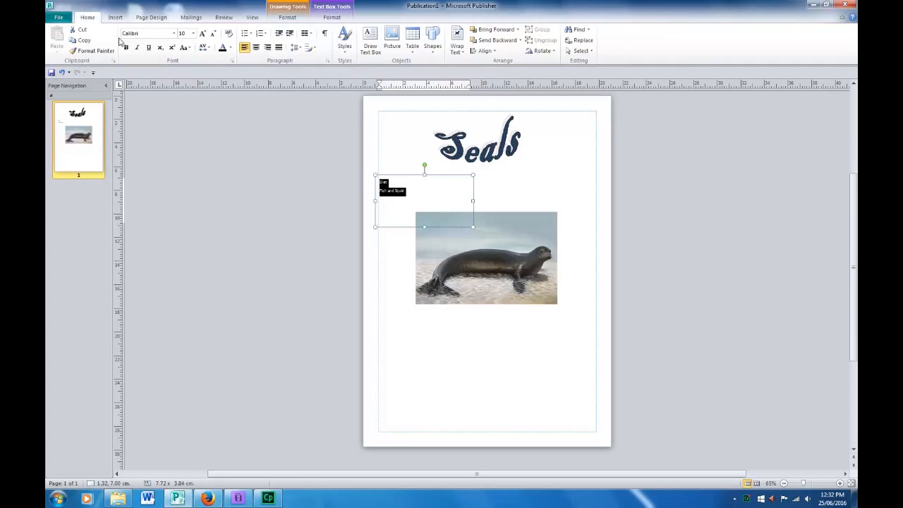
{"action": "left_click", "coordinate": [173, 33]}
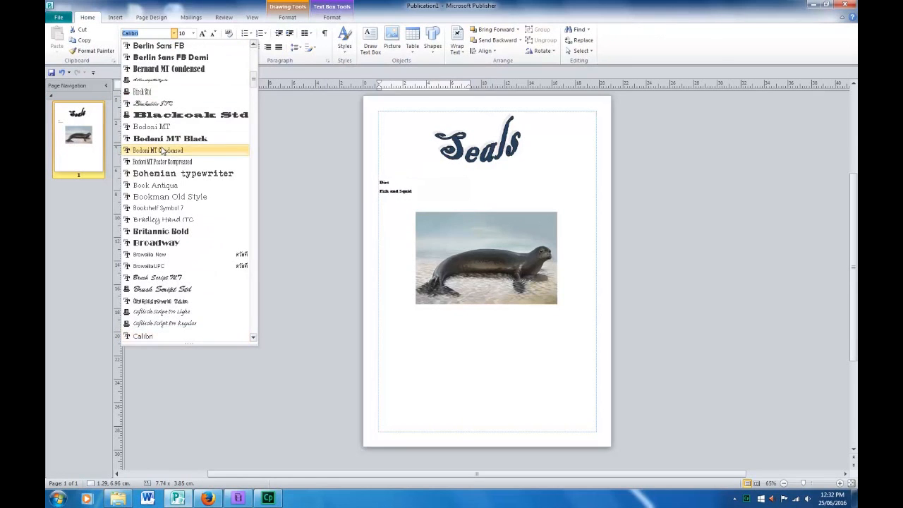
{"action": "left_click", "coordinate": [167, 220]}
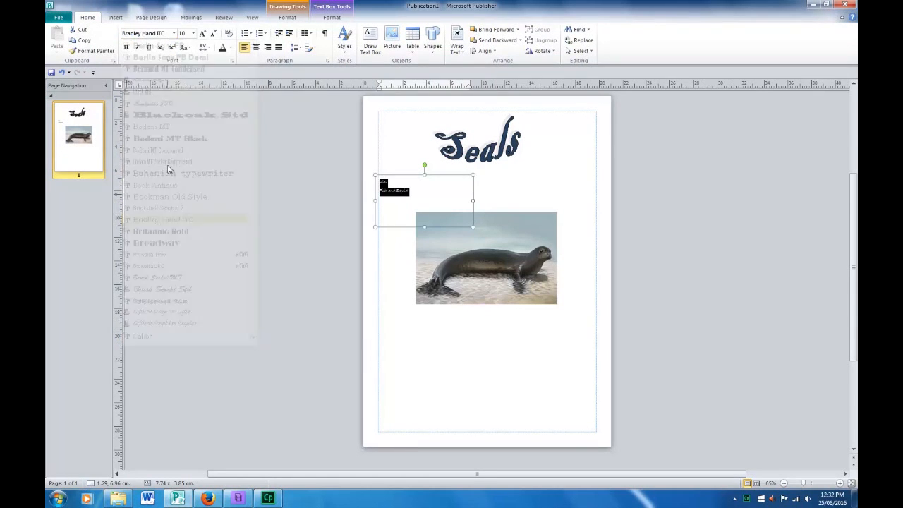
{"action": "left_click", "coordinate": [192, 33]}
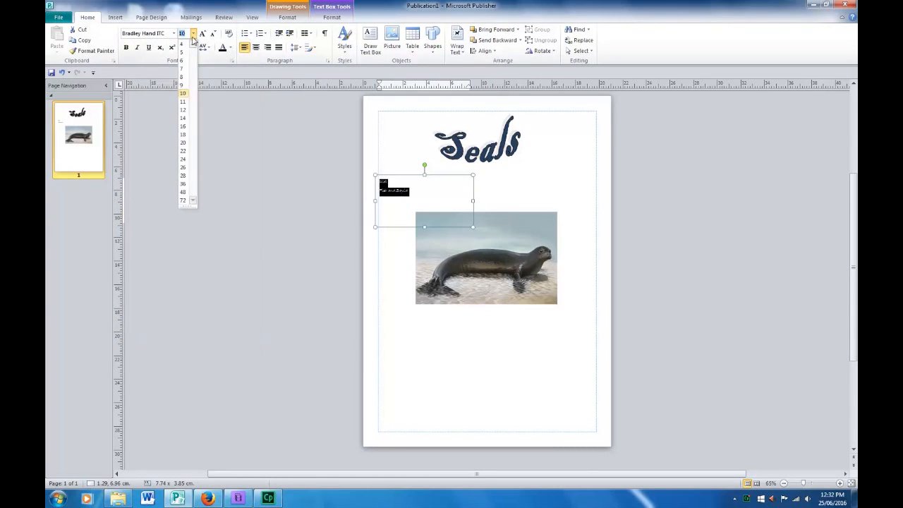
{"action": "left_click", "coordinate": [183, 125]}
Step: Colour the diet box's text with the darkest blue scheme colour and centre it horizontally
{"action": "left_click", "coordinate": [232, 49]}
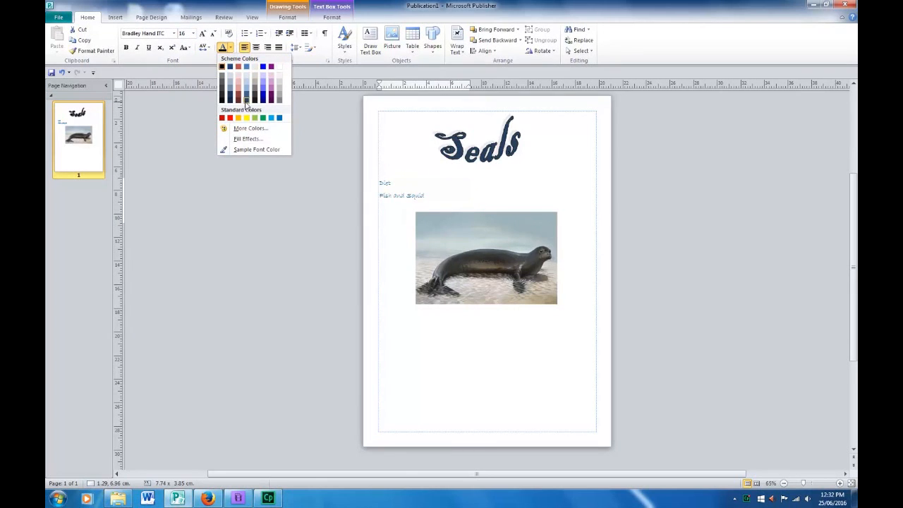
{"action": "left_click", "coordinate": [244, 100]}
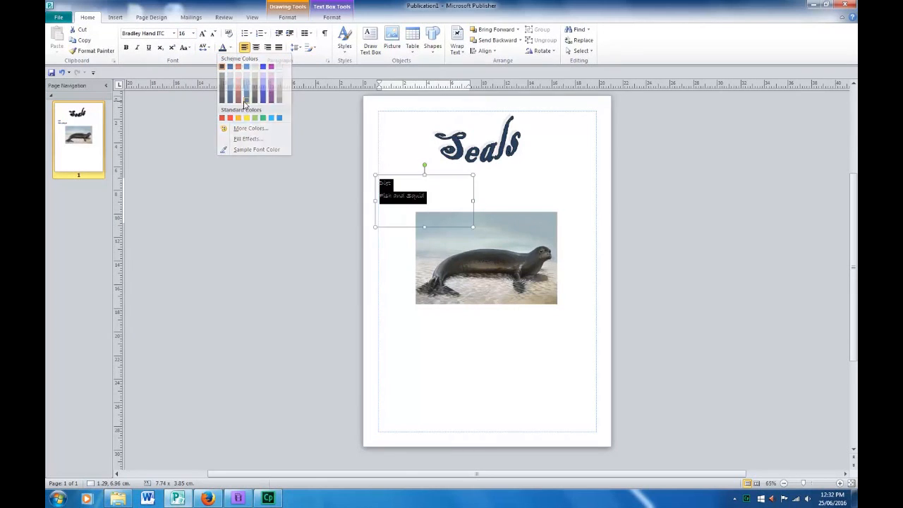
{"action": "left_click", "coordinate": [256, 48]}
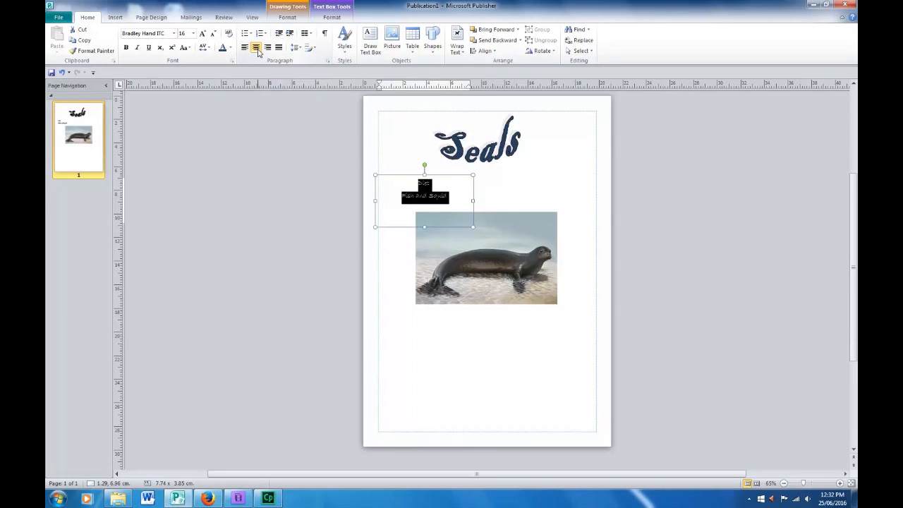
Step: Underline the heading "Diet" and deselect the text box
{"action": "left_click", "coordinate": [438, 184]}
{"action": "double_click", "coordinate": [422, 182]}
{"action": "left_click", "coordinate": [149, 48]}
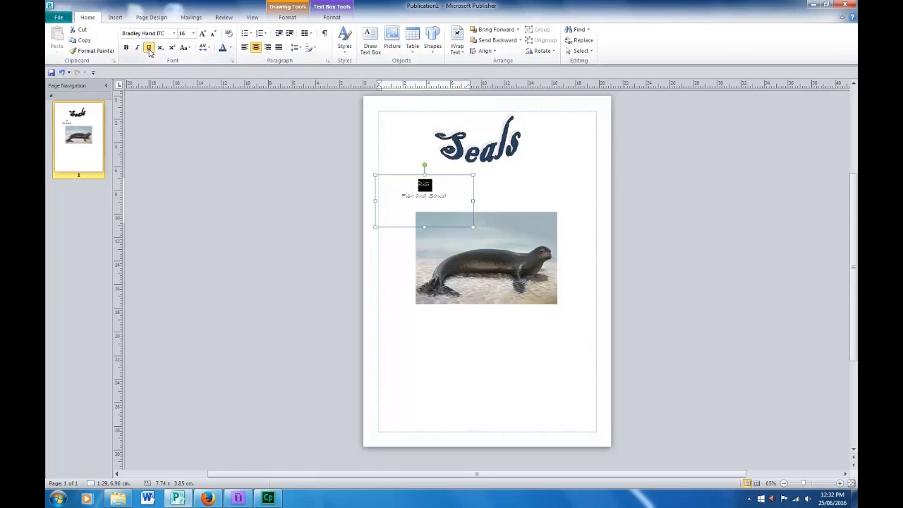
{"action": "left_click", "coordinate": [731, 240]}
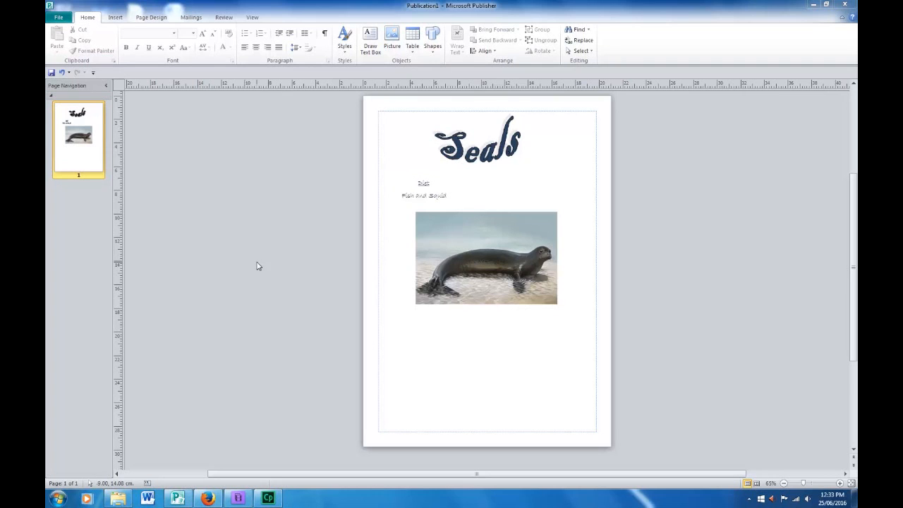
Step: Fill the diet text box with a light blue scheme colour and give it a dark blue outline
{"action": "left_click", "coordinate": [414, 196]}
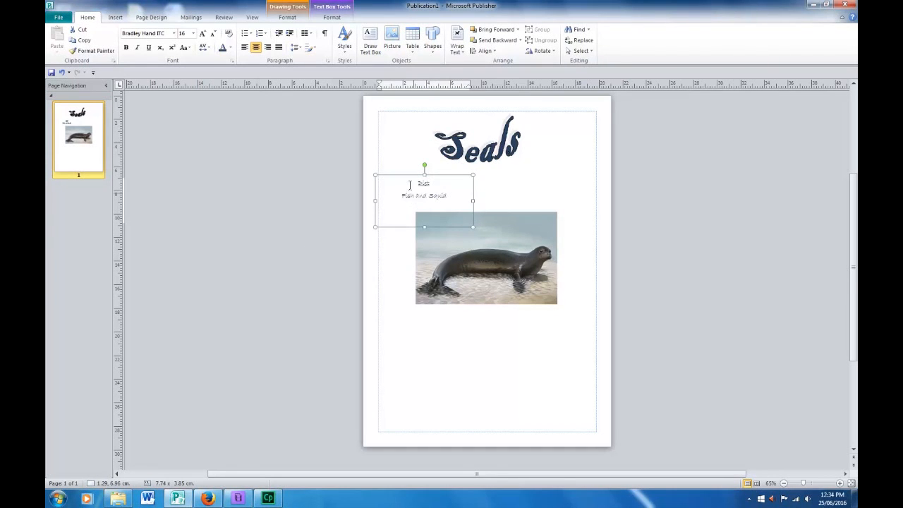
{"action": "left_click", "coordinate": [294, 17]}
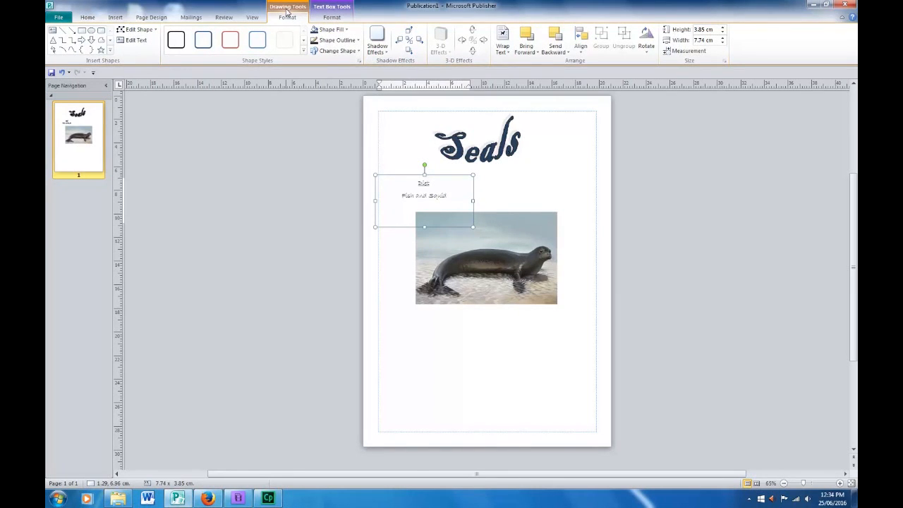
{"action": "left_click", "coordinate": [336, 30]}
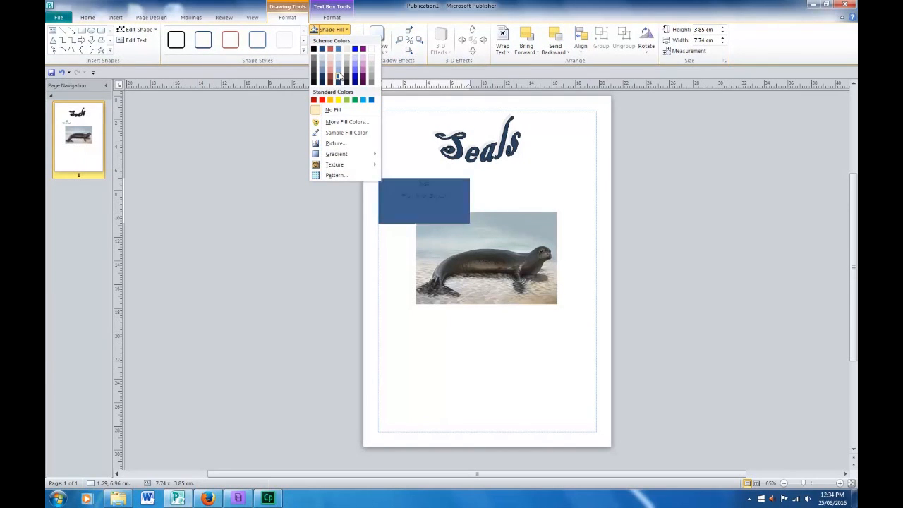
{"action": "left_click", "coordinate": [340, 70]}
{"action": "left_click", "coordinate": [346, 43]}
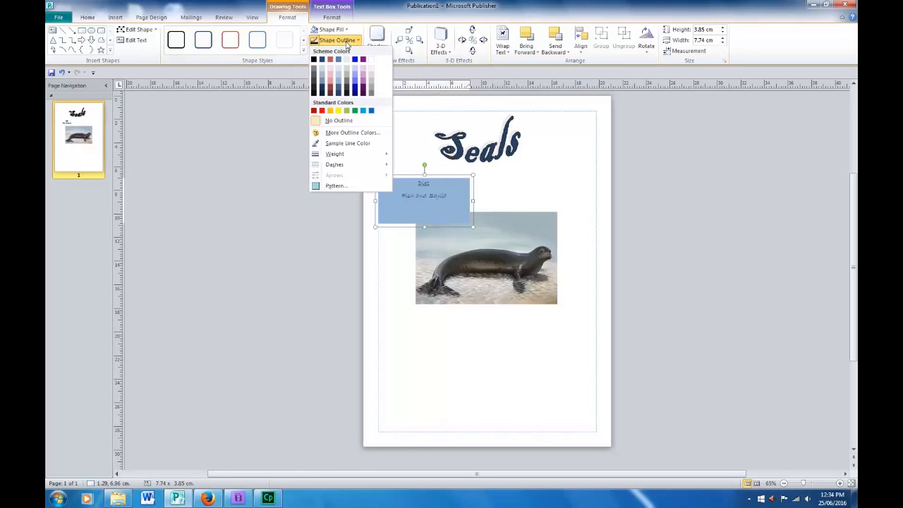
{"action": "left_click", "coordinate": [322, 98]}
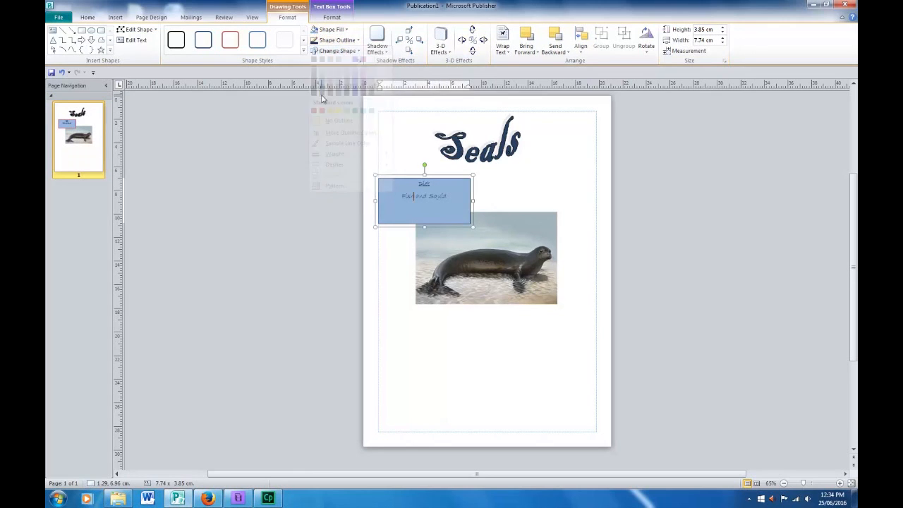
Step: Change the diet box to a rounded rectangle and apply the first drop shadow and first parallel 3-D effect
{"action": "left_click", "coordinate": [337, 51]}
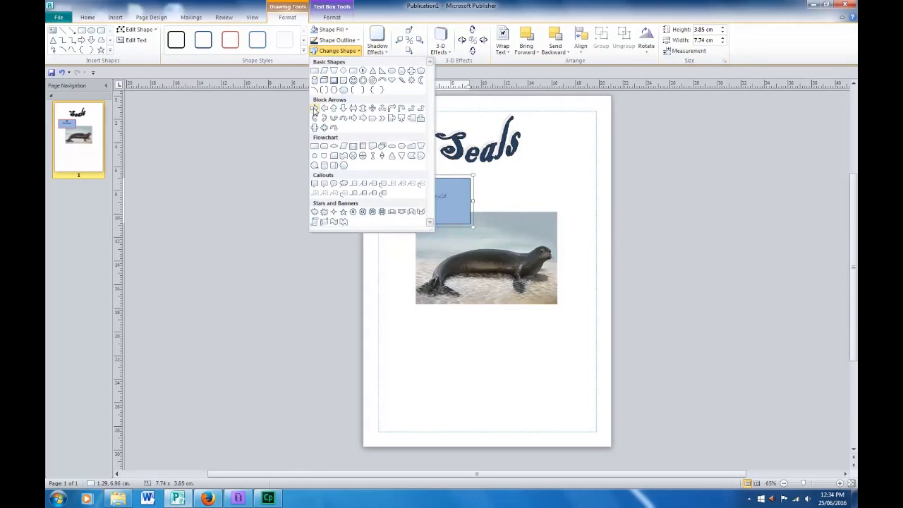
{"action": "left_click", "coordinate": [324, 147]}
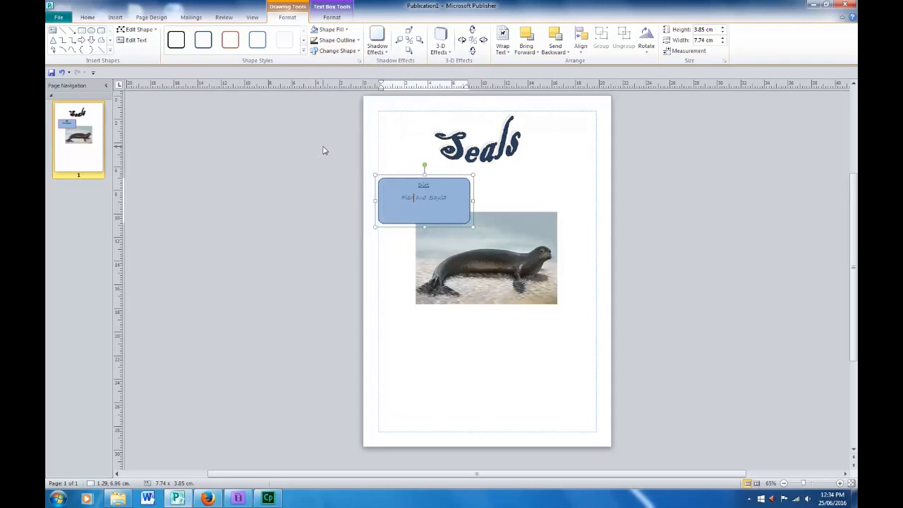
{"action": "left_click", "coordinate": [381, 54]}
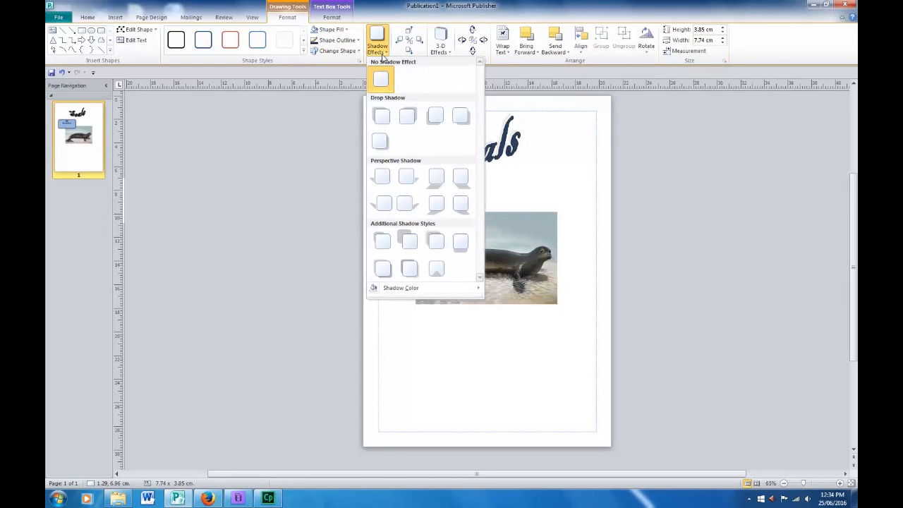
{"action": "left_click", "coordinate": [381, 115]}
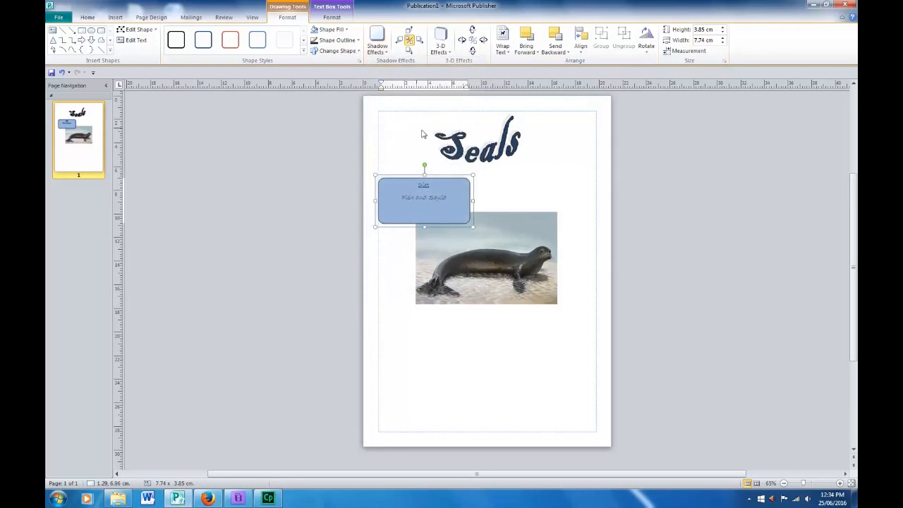
{"action": "left_click", "coordinate": [443, 49]}
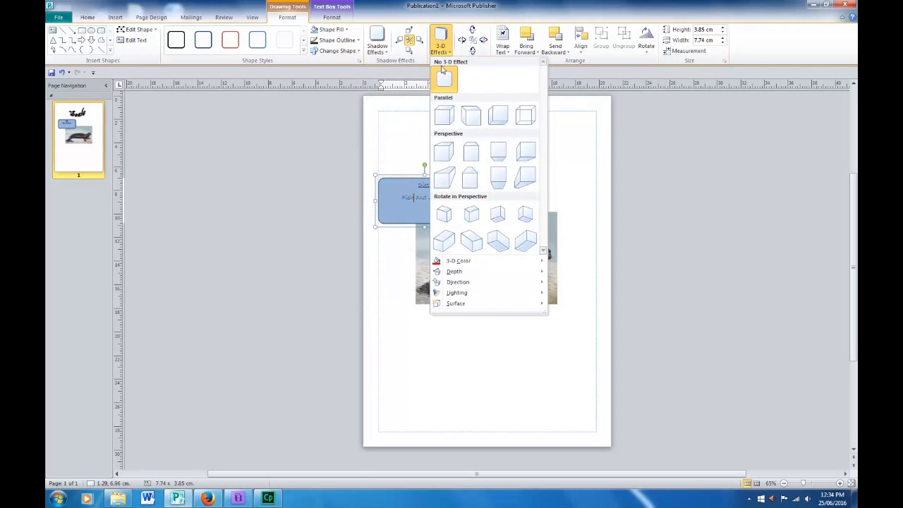
{"action": "left_click", "coordinate": [452, 115]}
Step: Resize the diet box to about 6.2 by 2.9 cm and move it over the seal picture's upper-left corner
{"action": "left_click_drag", "start_coordinate": [474, 227], "coordinate": [449, 211]}
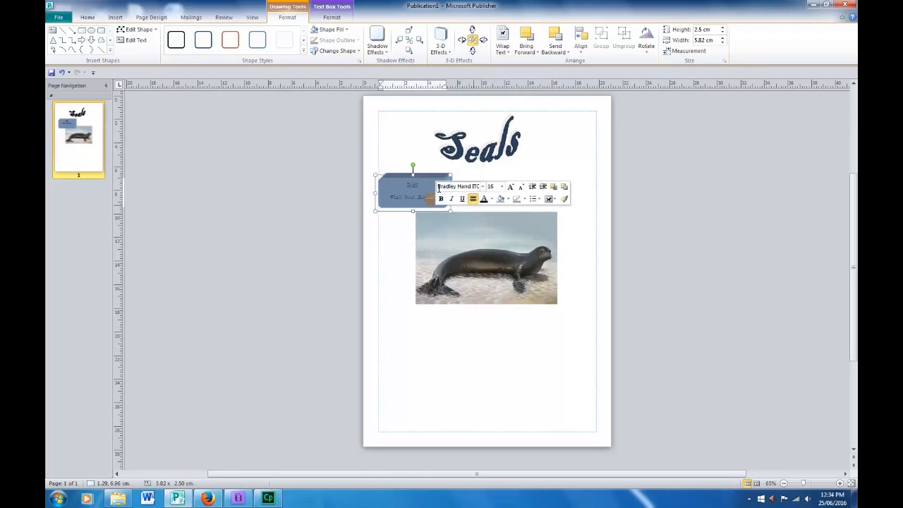
{"action": "left_click", "coordinate": [424, 170]}
{"action": "left_click_drag", "start_coordinate": [424, 174], "coordinate": [437, 195]}
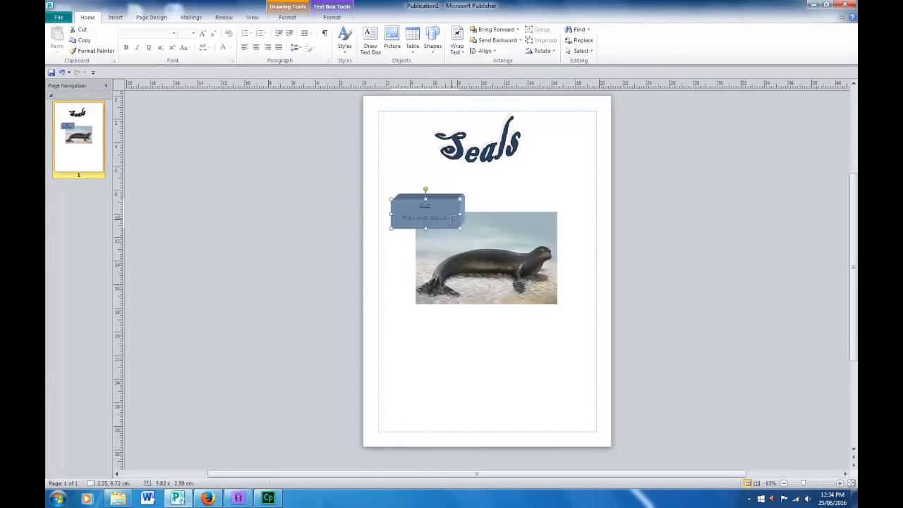
{"action": "left_click_drag", "start_coordinate": [460, 226], "coordinate": [441, 219]}
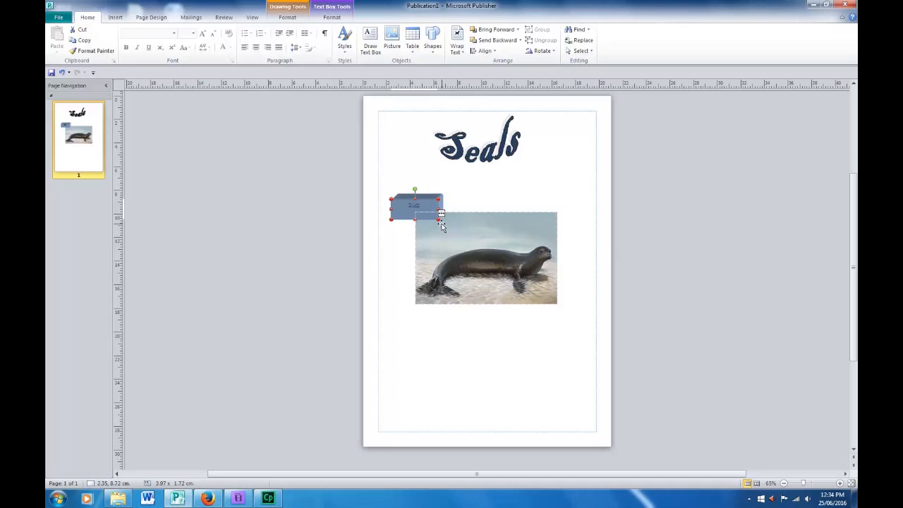
{"action": "left_click_drag", "start_coordinate": [440, 220], "coordinate": [480, 235]}
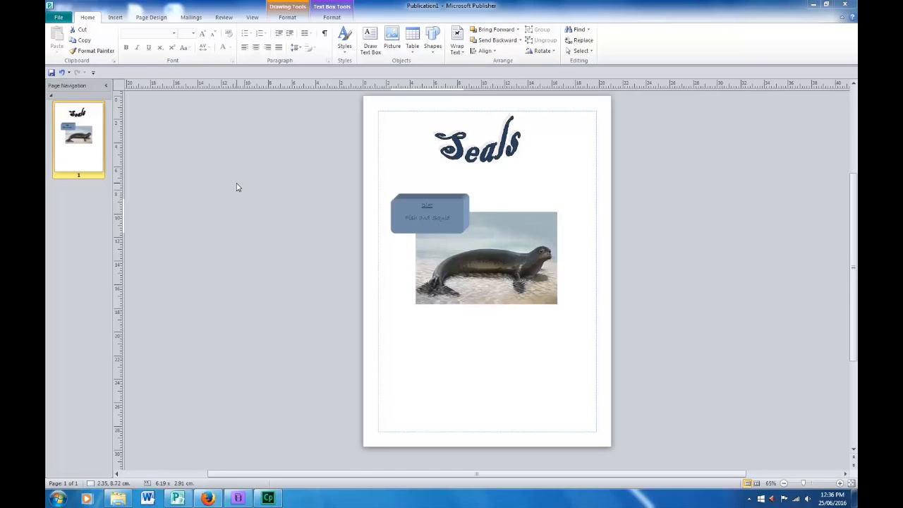
Step: Copy the diet box and paste the duplicate near the page's lower-right corner
{"action": "left_click", "coordinate": [403, 235]}
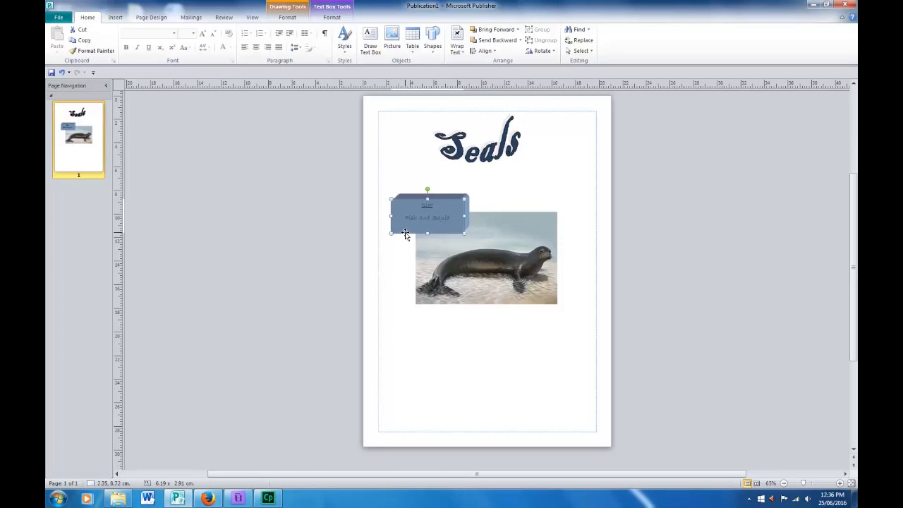
{"action": "right_click", "coordinate": [406, 236]}
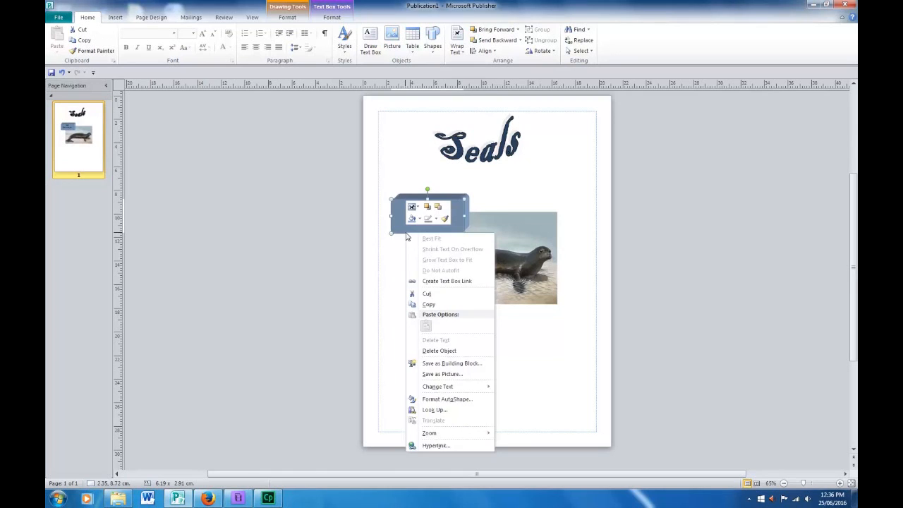
{"action": "left_click", "coordinate": [429, 304]}
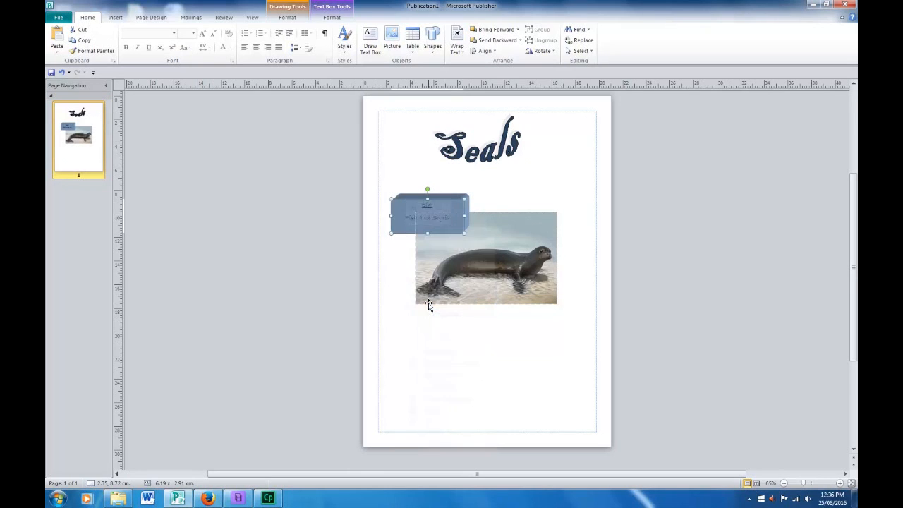
{"action": "right_click", "coordinate": [524, 358]}
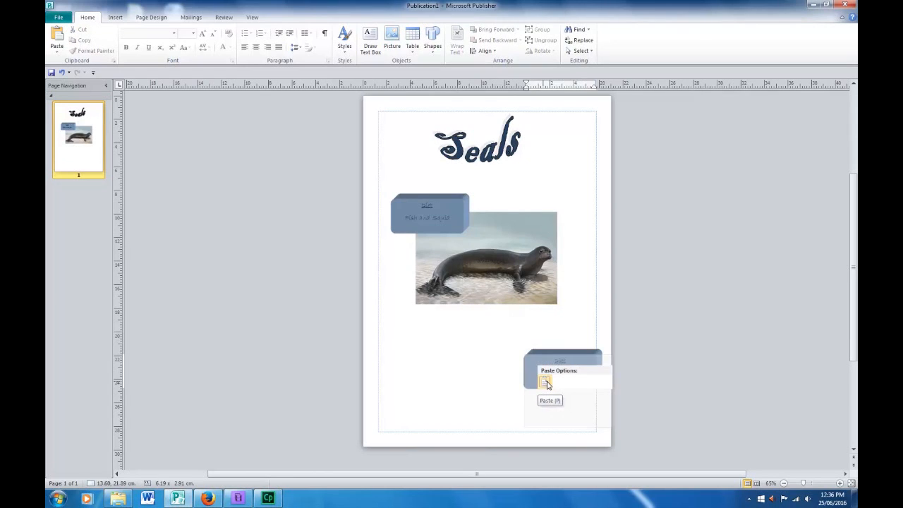
{"action": "left_click", "coordinate": [547, 383]}
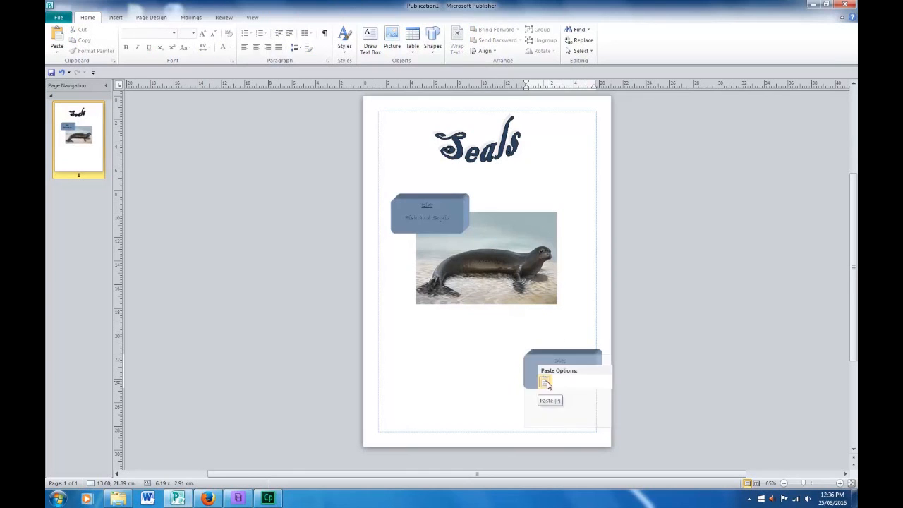
{"action": "left_click", "coordinate": [548, 383]}
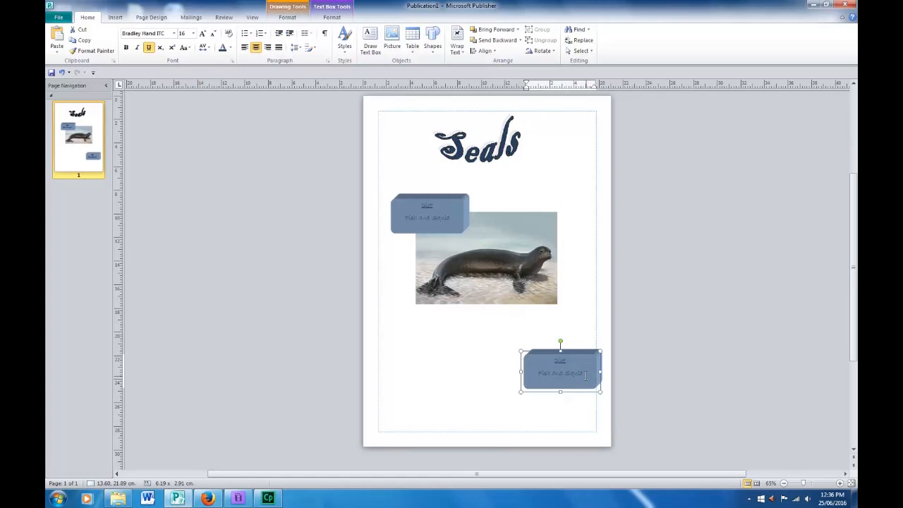
Step: Change the copied box's text to "Habitat" and "Cold waters near Antarctica or the Arctic", and enlarge it to about 7.9 by 4.5 cm
{"action": "double_click", "coordinate": [563, 360]}
{"action": "left_click", "coordinate": [583, 390]}
{"action": "double_click", "coordinate": [561, 361]}
{"action": "type", "text": "Habitat"}
{"action": "left_click_drag", "start_coordinate": [583, 374], "coordinate": [540, 374]}
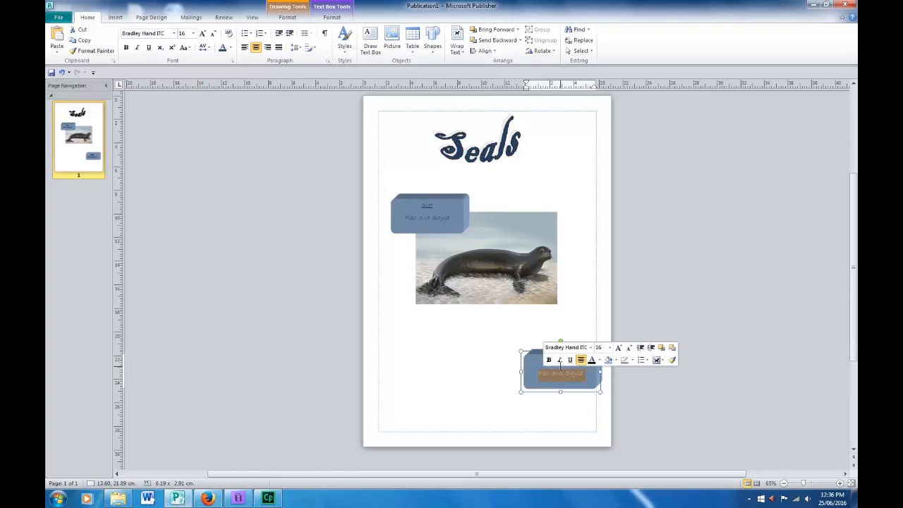
{"action": "type", "text": "Co"}
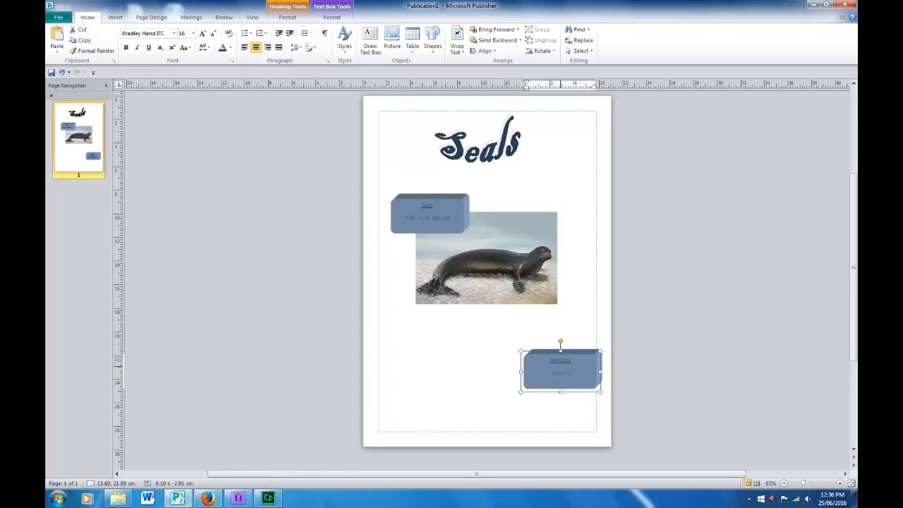
{"action": "type", "text": "ld Waters near Antarctica"}
{"action": "left_click_drag", "start_coordinate": [561, 391], "coordinate": [500, 412]}
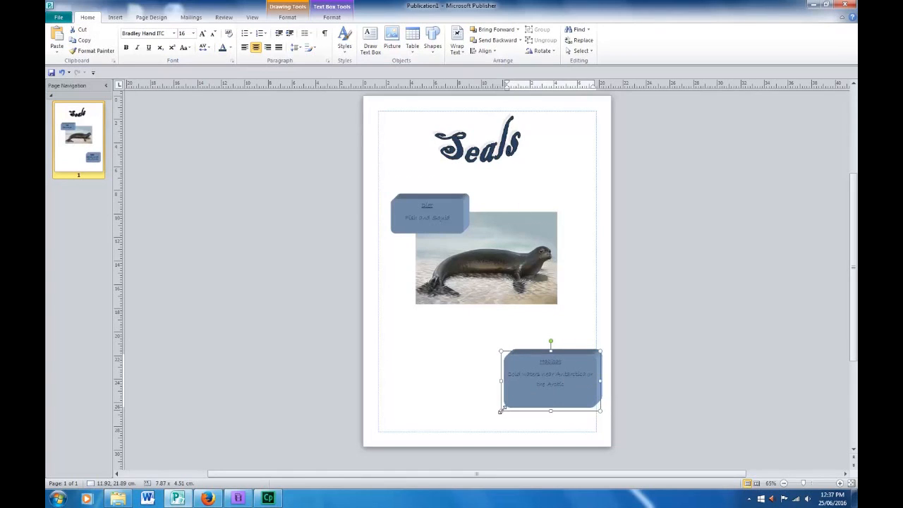
{"action": "left_click", "coordinate": [631, 377]}
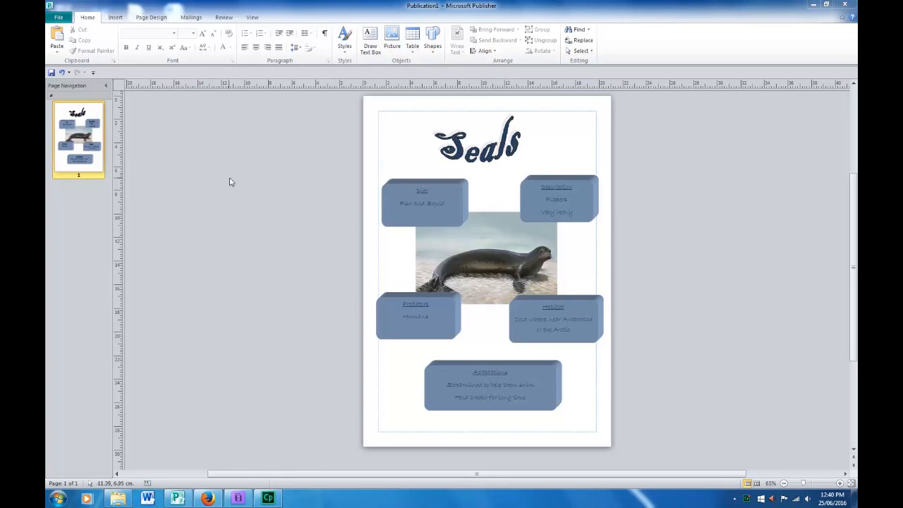
Step: Select the seal picture in the middle of the poster
{"action": "left_click_drag", "start_coordinate": [419, 240], "coordinate": [434, 240]}
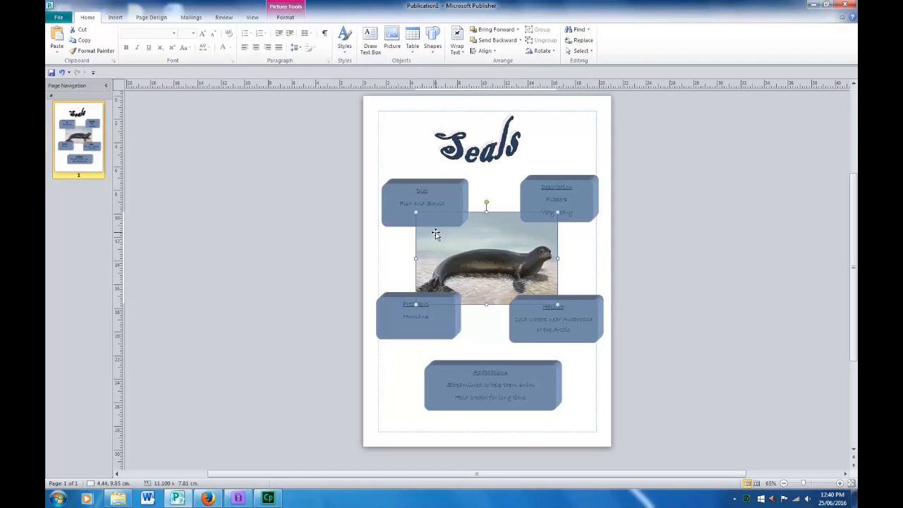